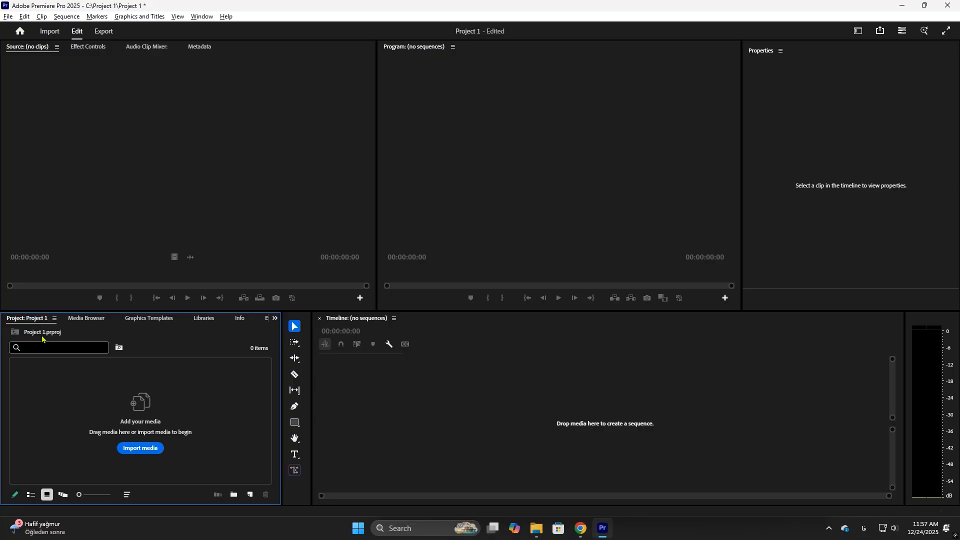
- Open the media import dialog
{"action": "key", "text": "ctrl+i"}
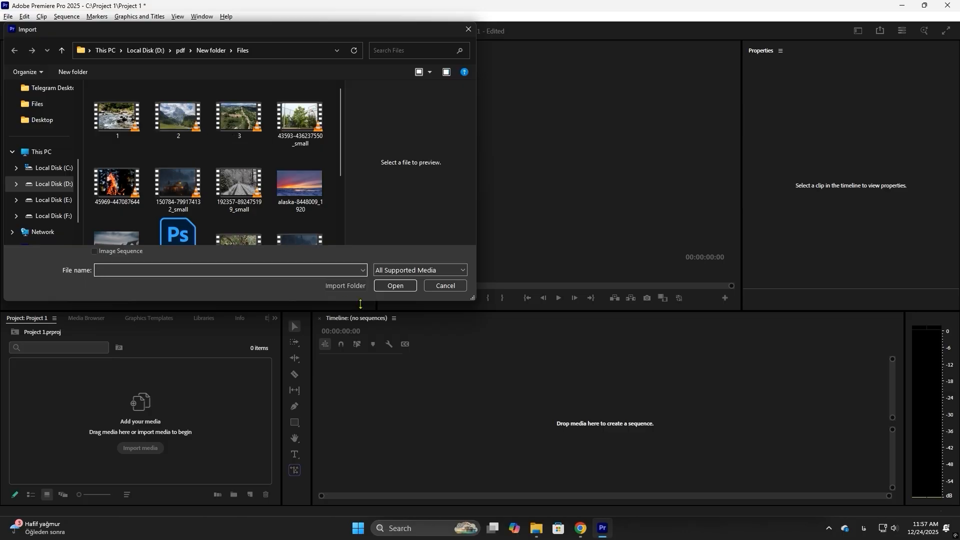
{"action": "left_click", "coordinate": [445, 286]}
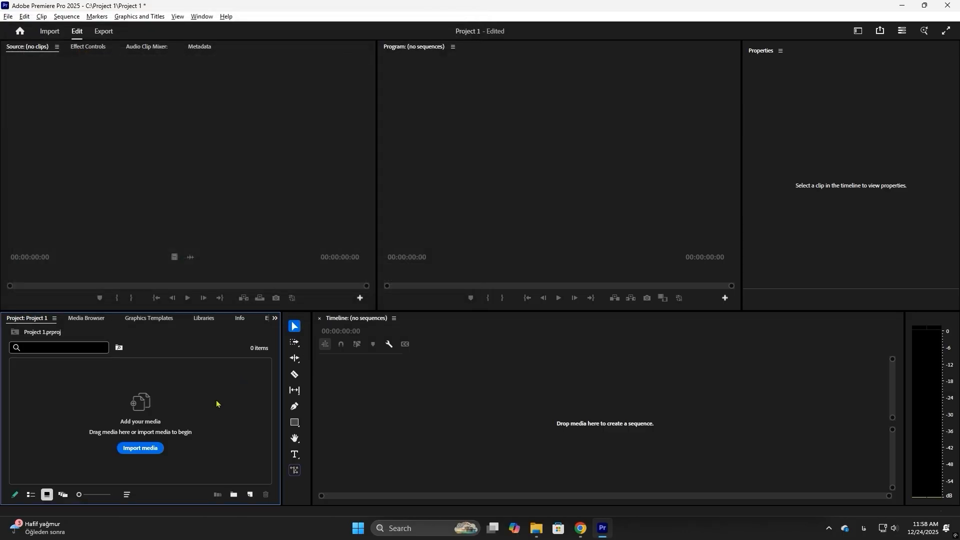
{"action": "key", "text": "ctrl+i"}
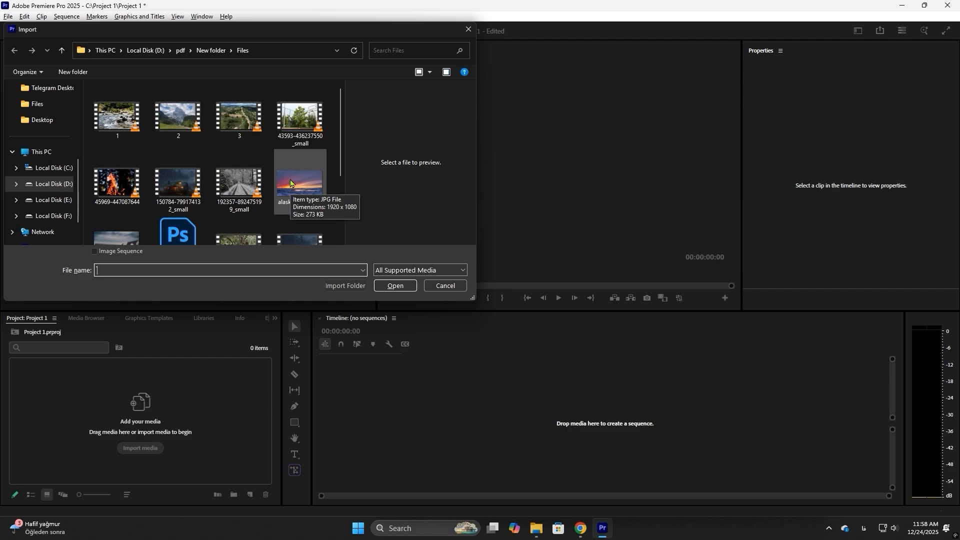
- Select the video files 1, 2 and 3 together in the Files folder
{"action": "left_click", "coordinate": [119, 117]}
{"action": "left_click", "coordinate": [194, 120]}
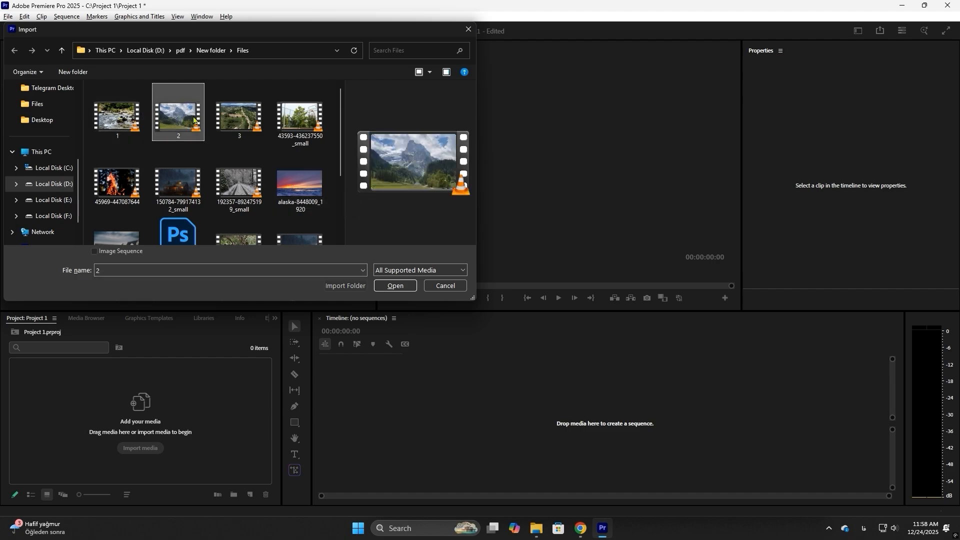
{"action": "left_click", "coordinate": [236, 123]}
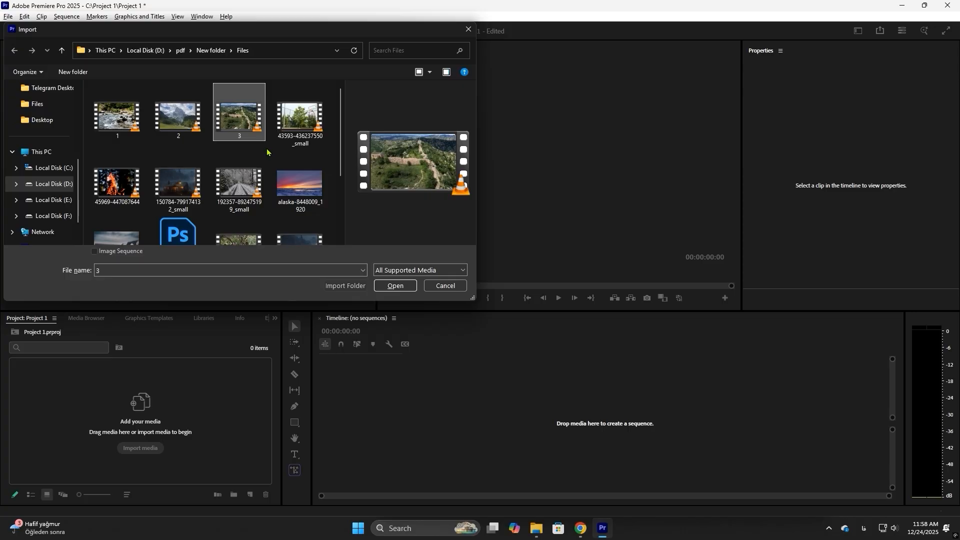
{"action": "left_click_drag", "start_coordinate": [265, 150], "coordinate": [92, 87]}
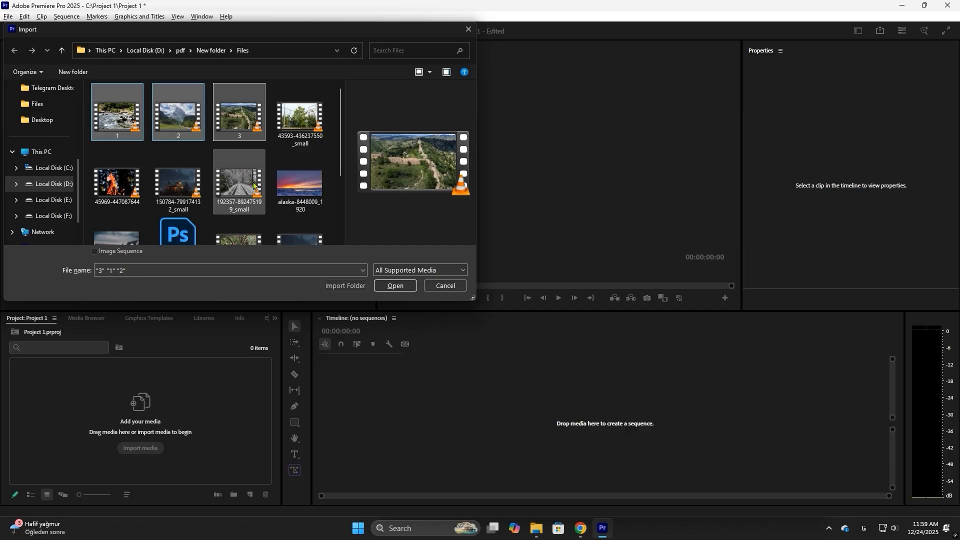
{"action": "scroll", "coordinate": [254, 186], "scroll_direction": "down", "scroll_amount": 1}
{"action": "scroll", "coordinate": [280, 210], "scroll_direction": "up", "scroll_amount": 1}
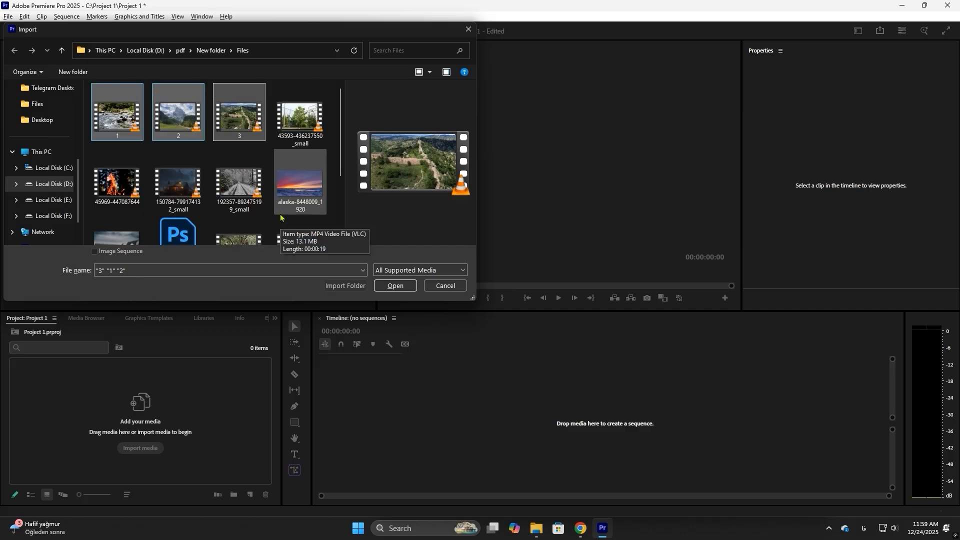
{"action": "scroll", "coordinate": [289, 216], "scroll_direction": "down", "scroll_amount": 1}
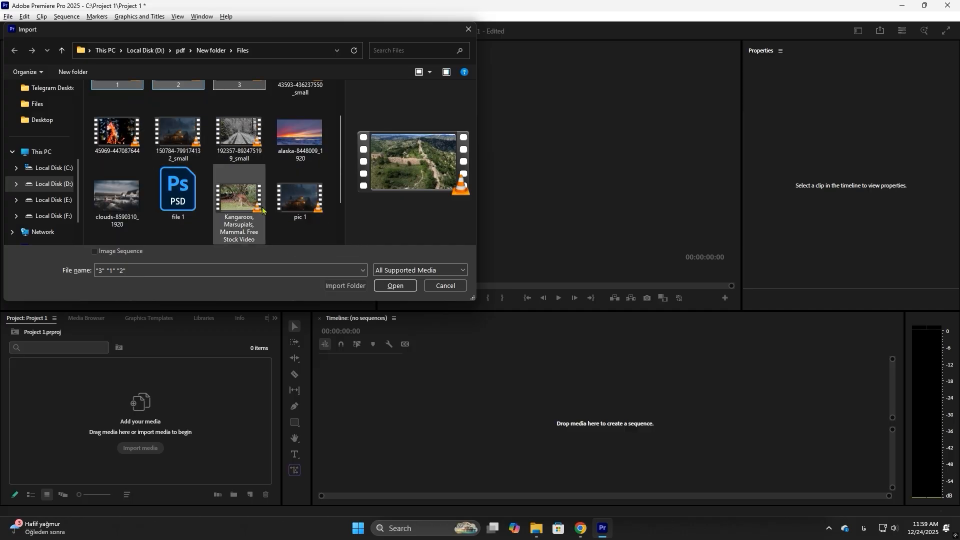
{"action": "scroll", "coordinate": [262, 210], "scroll_direction": "up", "scroll_amount": 1}
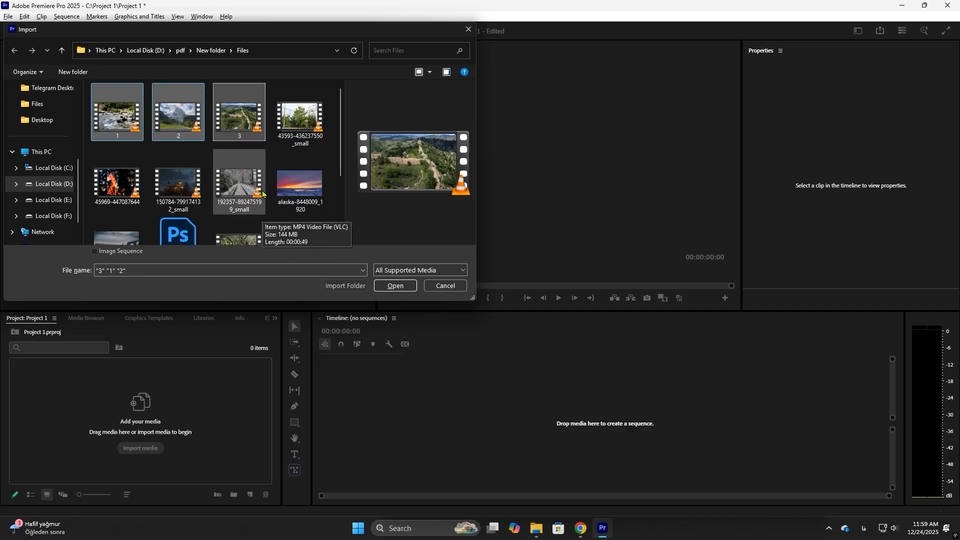
- Restrict the import file type to Photoshop and select the PSD named file 1
{"action": "left_click", "coordinate": [439, 270]}
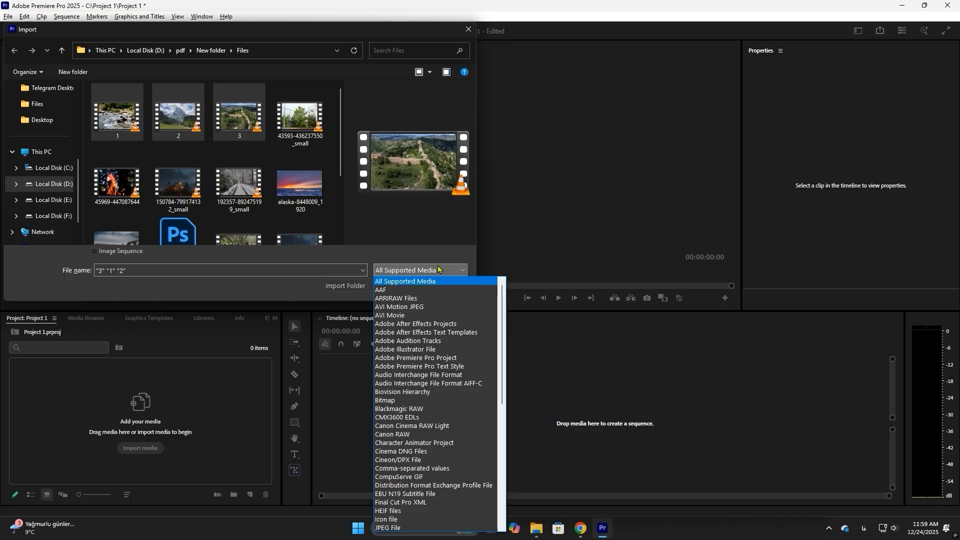
{"action": "scroll", "coordinate": [435, 444], "scroll_direction": "down", "scroll_amount": 6}
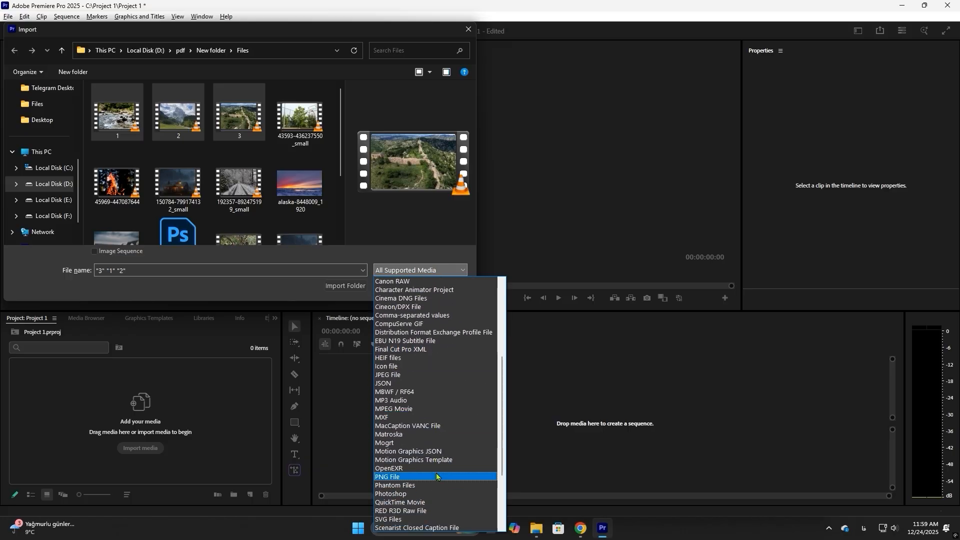
{"action": "scroll", "coordinate": [425, 450], "scroll_direction": "down", "scroll_amount": 3}
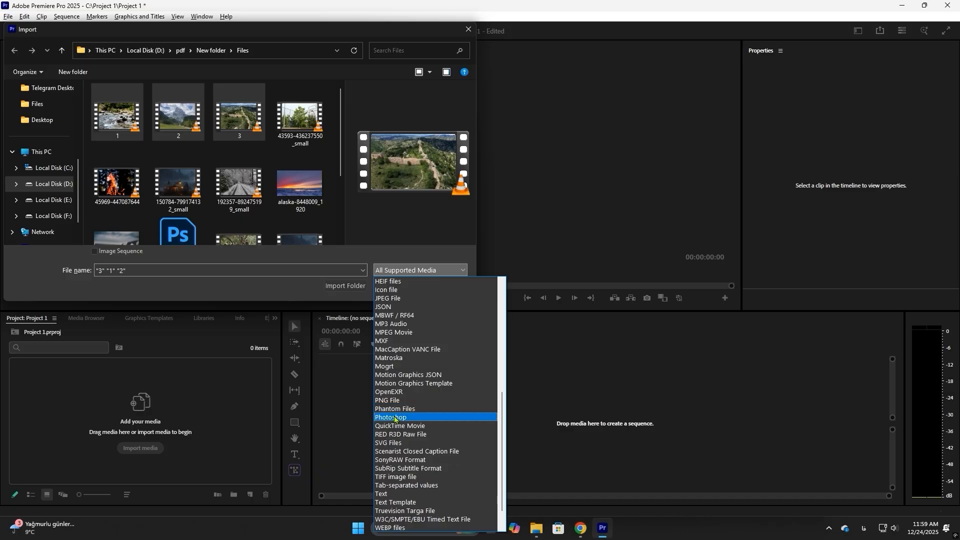
{"action": "left_click", "coordinate": [399, 417]}
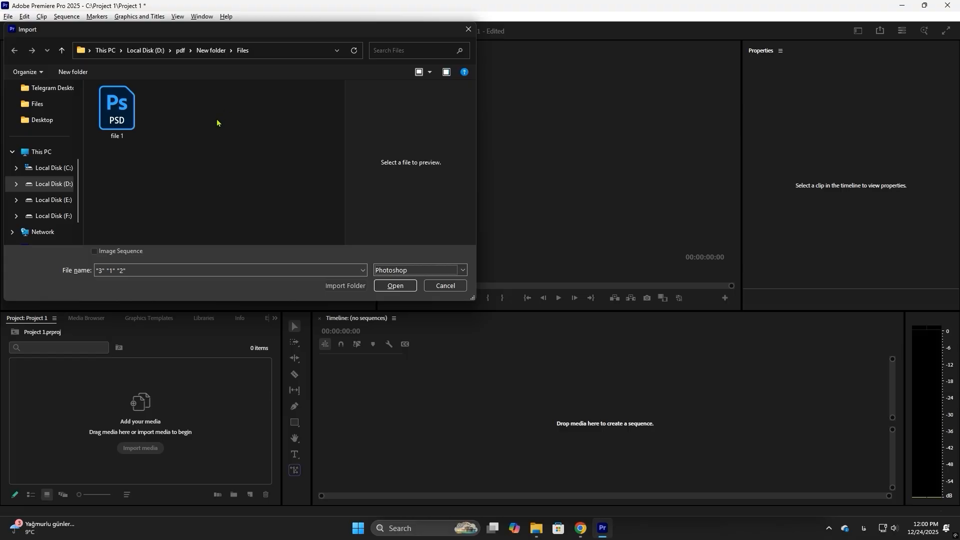
{"action": "left_click", "coordinate": [117, 110]}
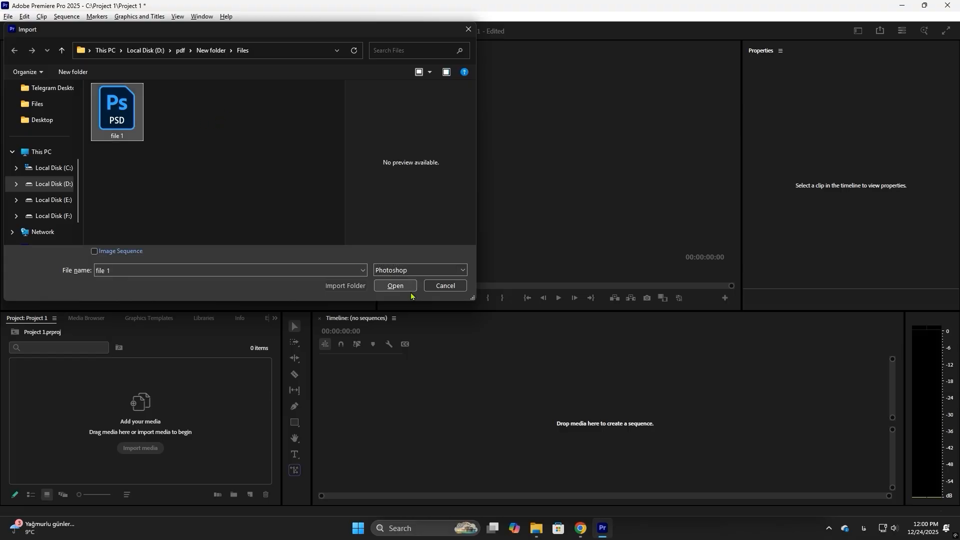
- Restrict the import file type to Adobe Illustrator File, and reset it to All Supported Media
{"action": "left_click", "coordinate": [420, 270]}
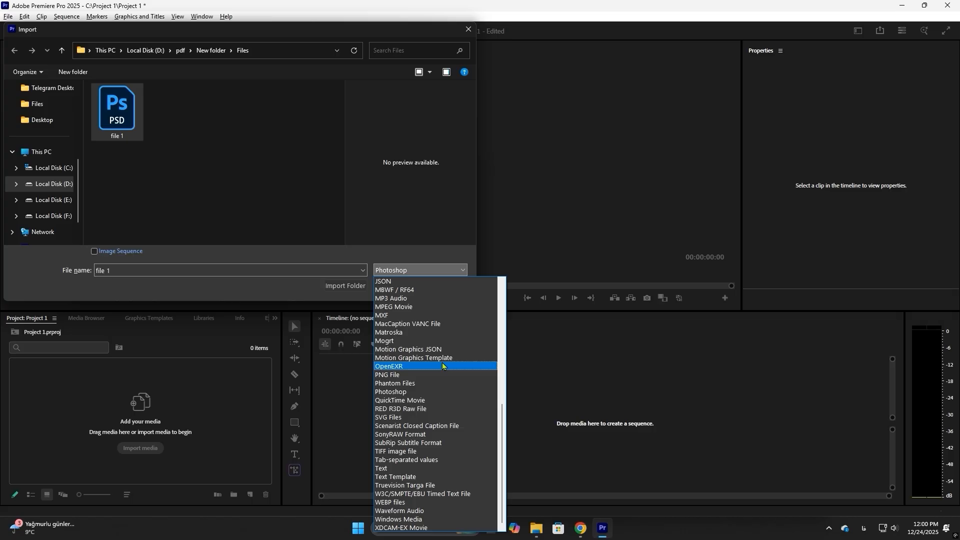
{"action": "scroll", "coordinate": [442, 366], "scroll_direction": "up", "scroll_amount": 10}
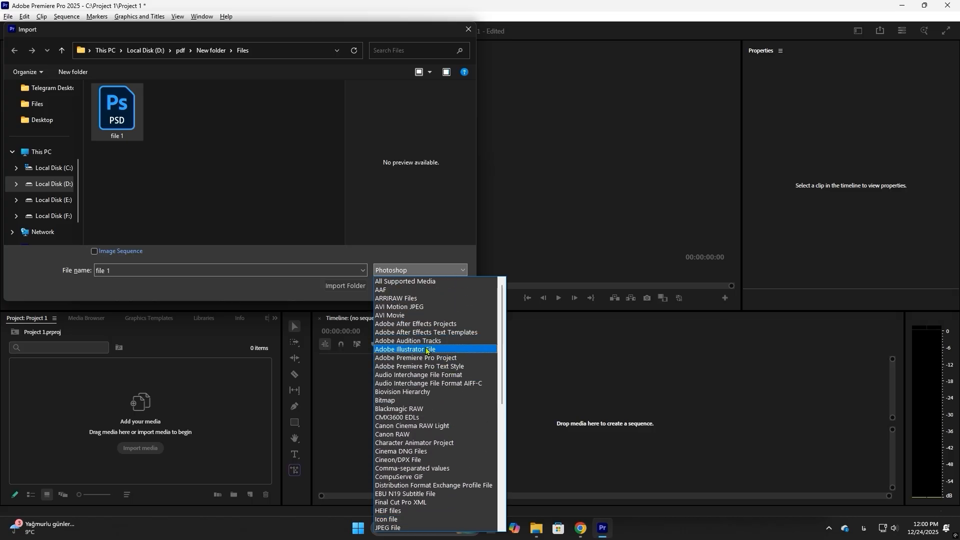
{"action": "left_click", "coordinate": [426, 350]}
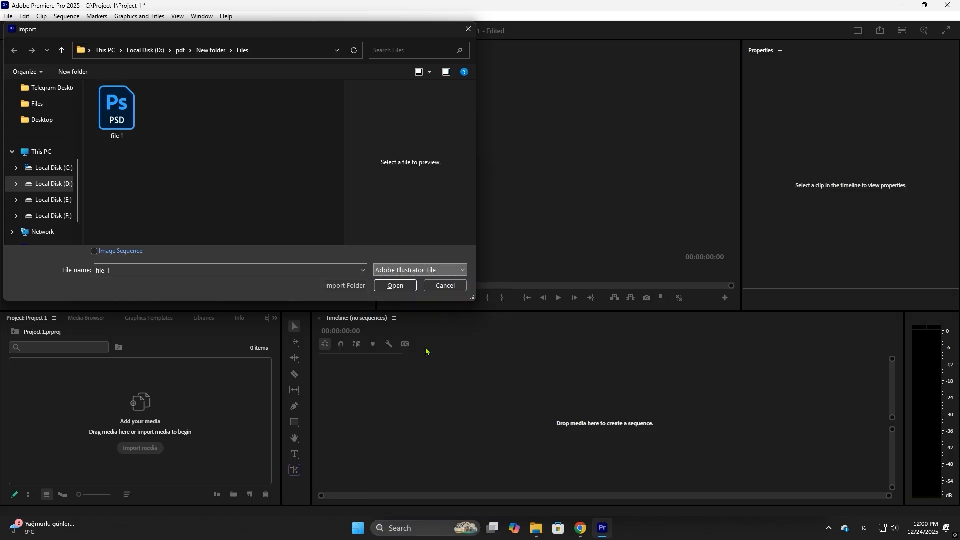
{"action": "left_click", "coordinate": [417, 271]}
{"action": "scroll", "coordinate": [442, 396], "scroll_direction": "up", "scroll_amount": 1}
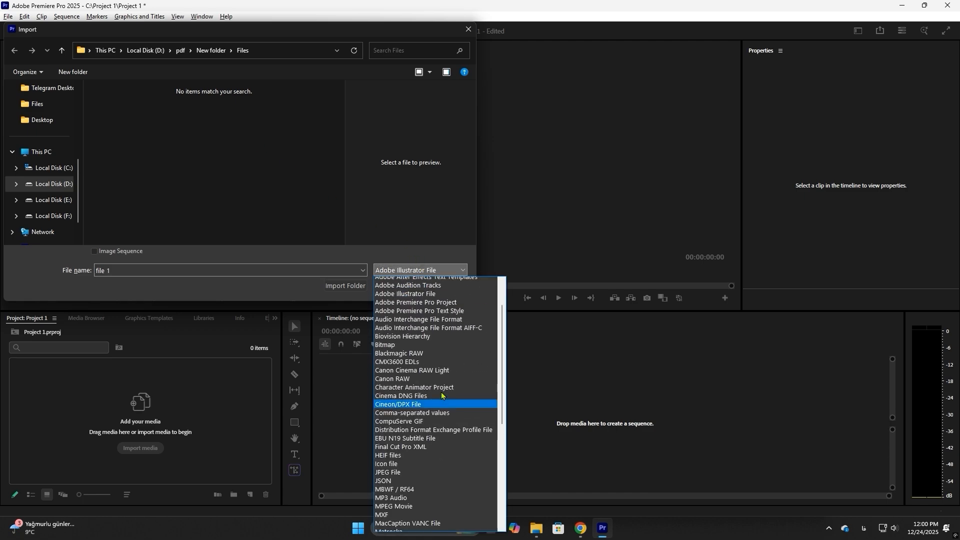
{"action": "scroll", "coordinate": [441, 396], "scroll_direction": "up", "scroll_amount": 2}
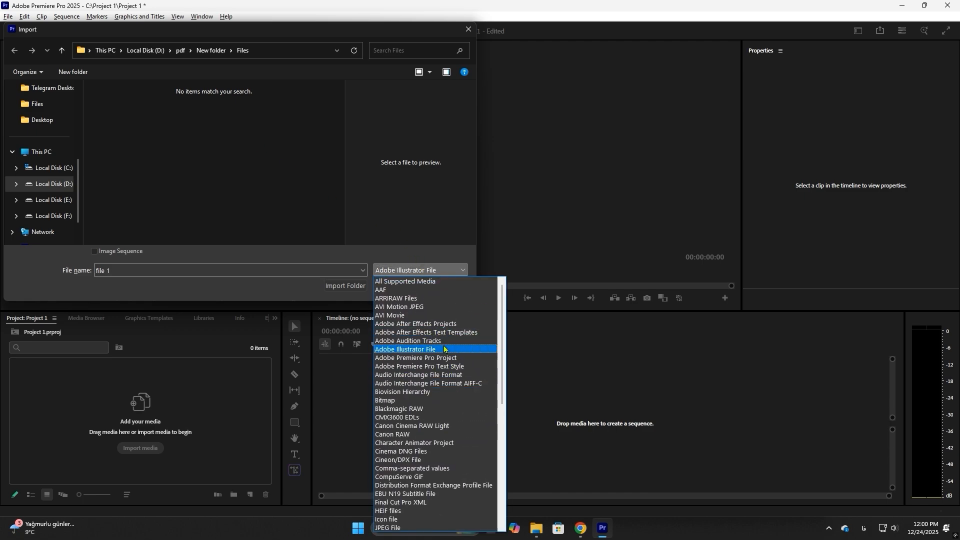
{"action": "left_click", "coordinate": [424, 282]}
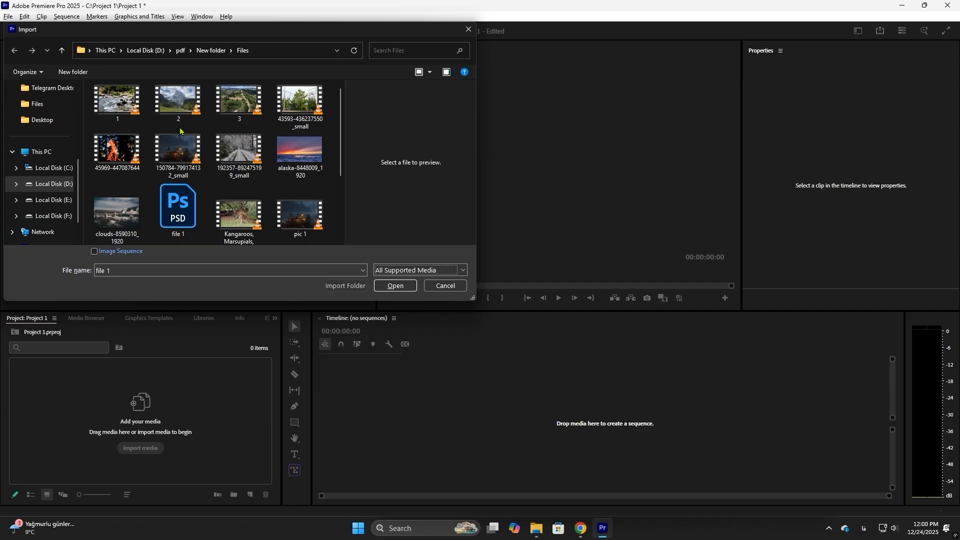
- Import the videos 1, 2 and 3 together with the audio file Savior - Telecasted into the project
{"action": "left_click", "coordinate": [118, 103]}
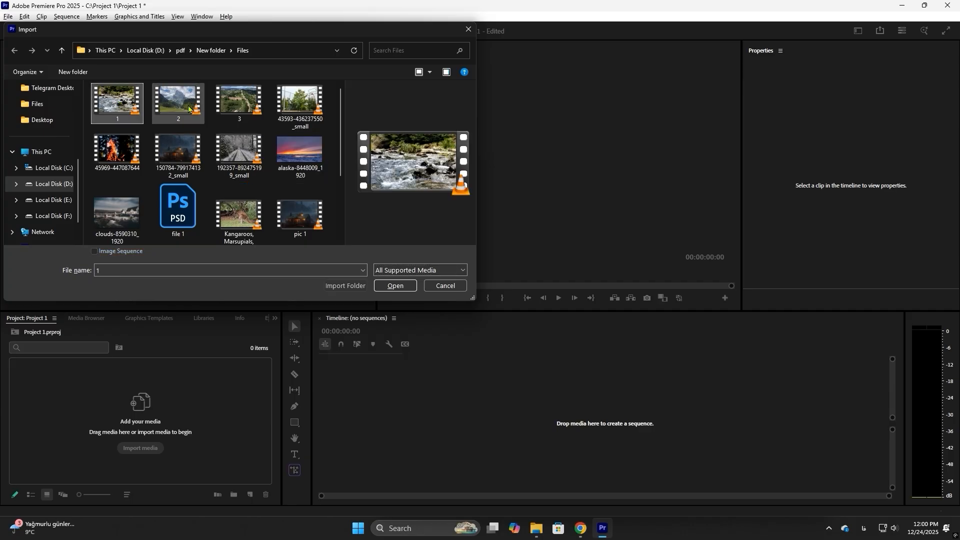
{"action": "left_click", "coordinate": [237, 120], "text": "shift"}
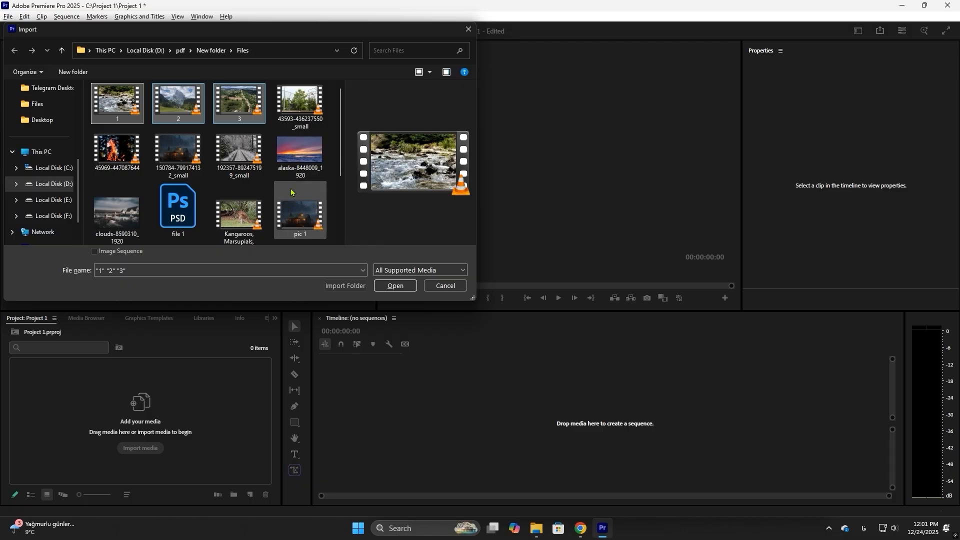
{"action": "scroll", "coordinate": [291, 192], "scroll_direction": "down", "scroll_amount": 1}
{"action": "left_click", "coordinate": [215, 209], "text": "ctrl"}
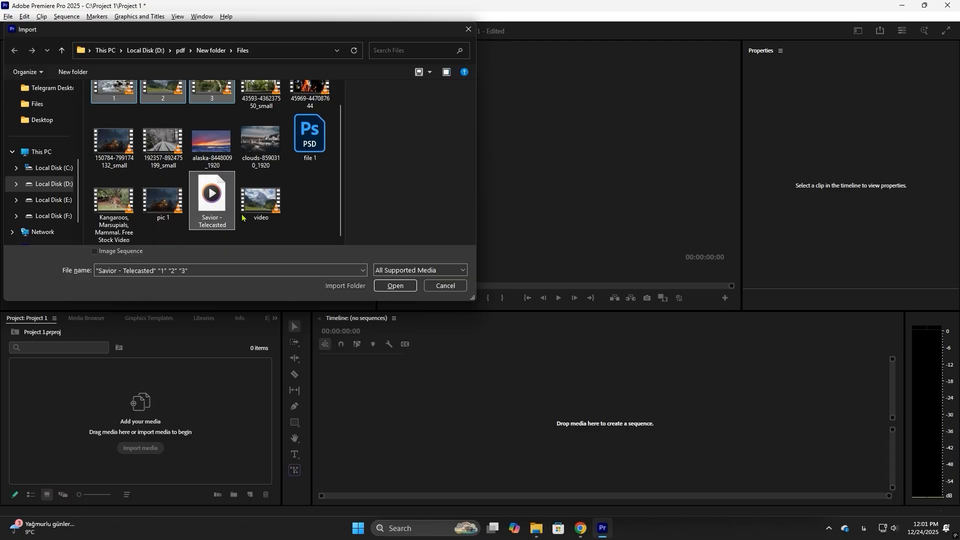
{"action": "scroll", "coordinate": [299, 206], "scroll_direction": "up", "scroll_amount": 1}
{"action": "scroll", "coordinate": [287, 201], "scroll_direction": "down", "scroll_amount": 1}
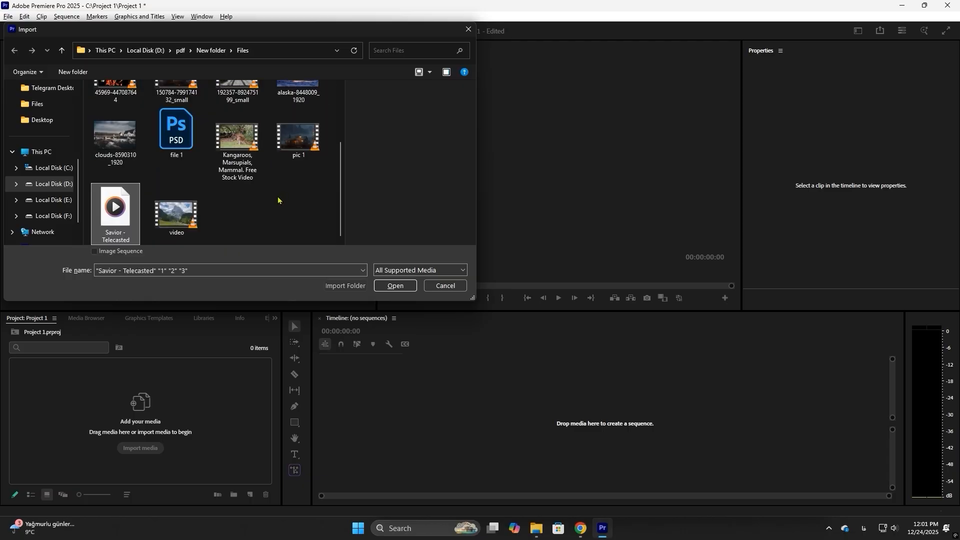
{"action": "scroll", "coordinate": [276, 202], "scroll_direction": "up", "scroll_amount": 1}
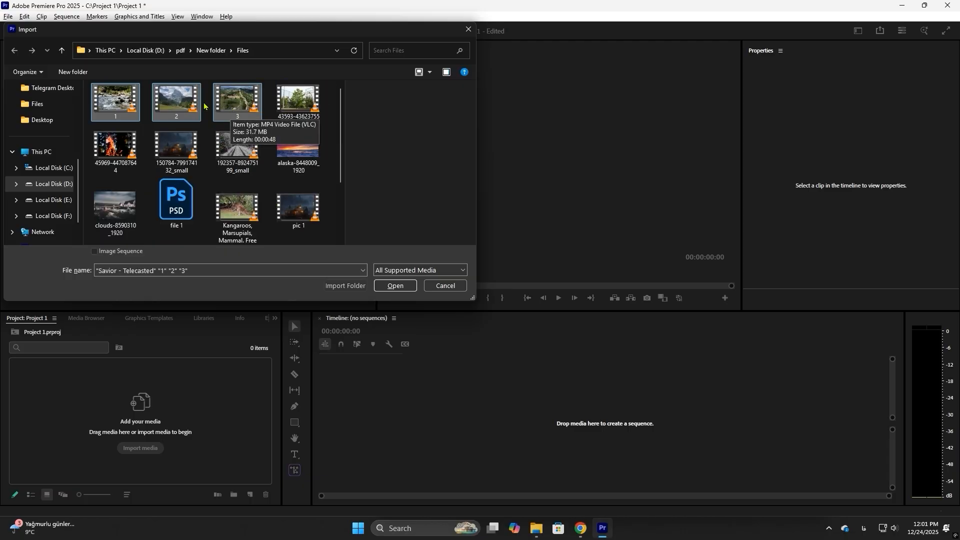
{"action": "scroll", "coordinate": [240, 215], "scroll_direction": "down", "scroll_amount": 1}
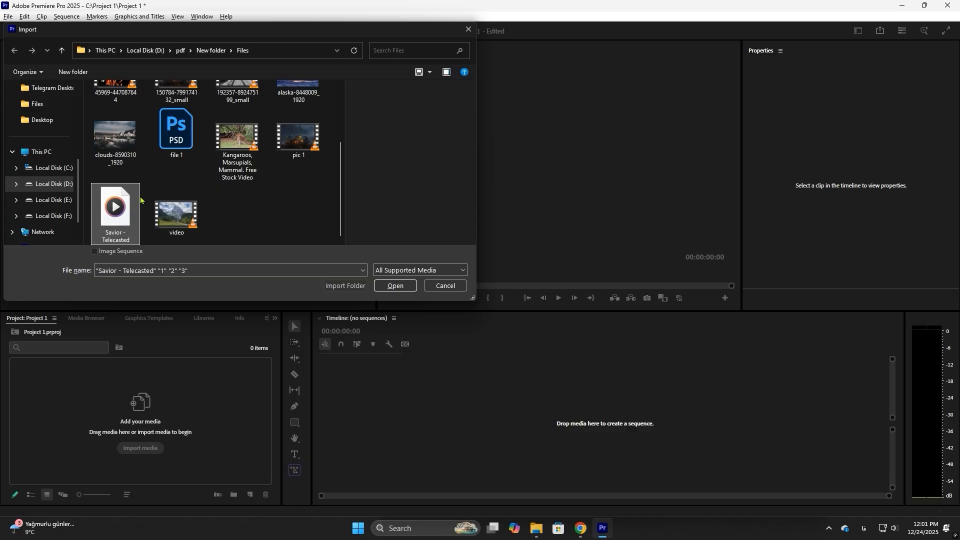
{"action": "left_click", "coordinate": [395, 286]}
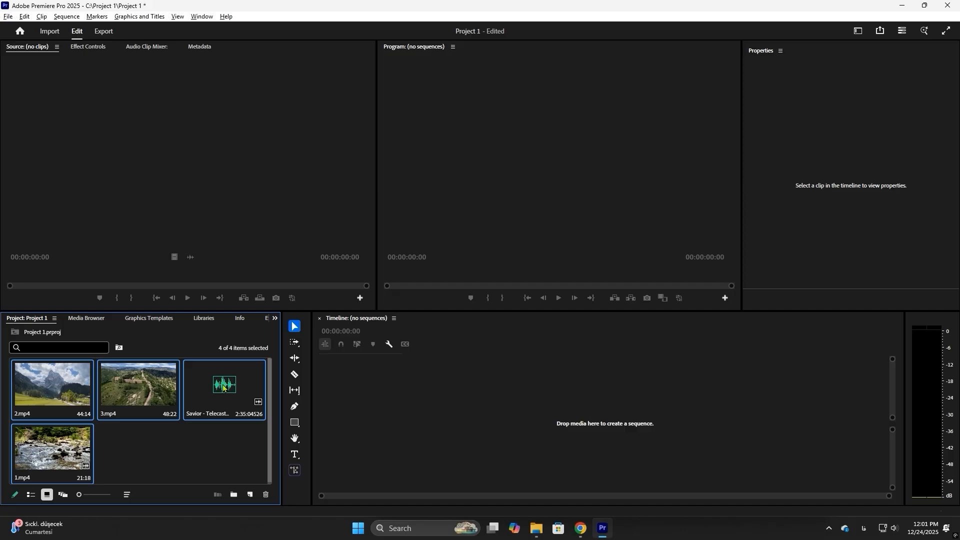
- Show the imported project items in list view and return them to icon view
{"action": "mouse_move", "coordinate": [77, 495]}
{"action": "left_mouse_down"}
{"action": "mouse_move", "coordinate": [105, 497]}
{"action": "mouse_move", "coordinate": [79, 495]}
{"action": "left_mouse_up"}
{"action": "left_click", "coordinate": [31, 496]}
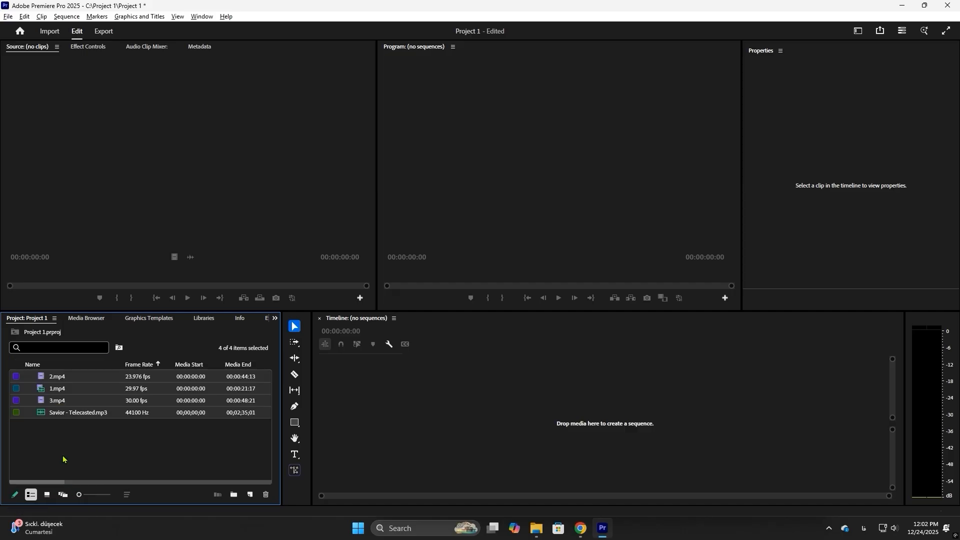
{"action": "left_click", "coordinate": [47, 495]}
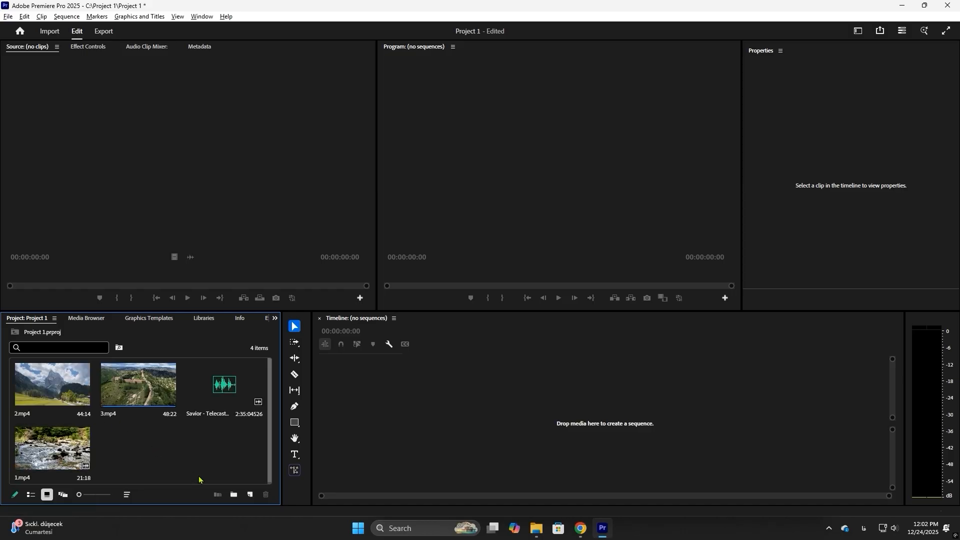
- Create a bin named "video" and move the clips 3.mp4, 2.mp4 and 1.mp4 into it
{"action": "left_click", "coordinate": [233, 496]}
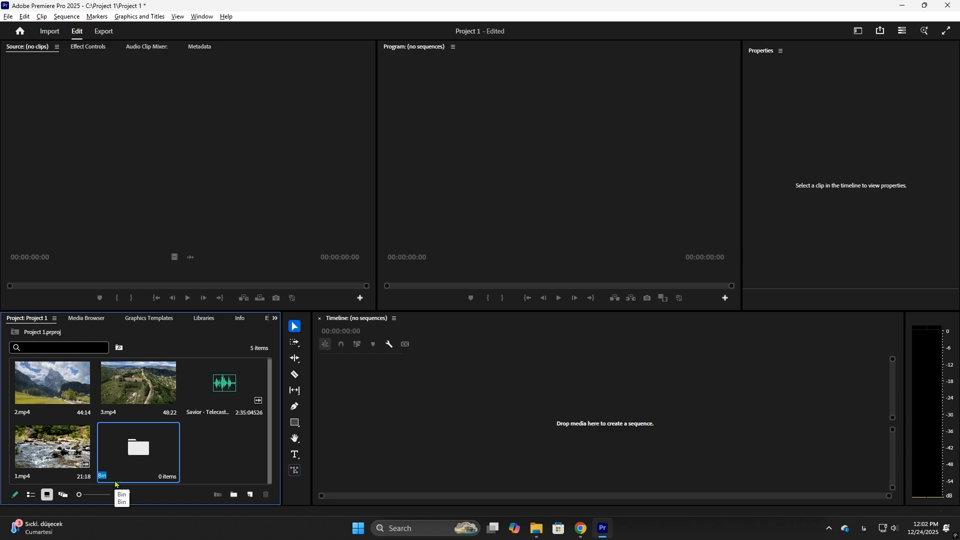
{"action": "type", "text": "video"}
{"action": "key", "text": "Return"}
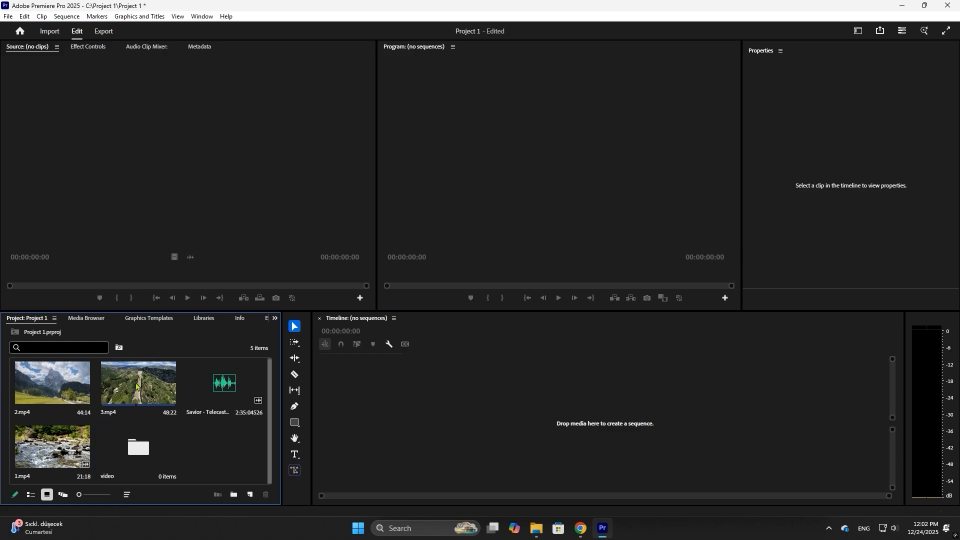
{"action": "left_click_drag", "start_coordinate": [137, 386], "coordinate": [133, 458]}
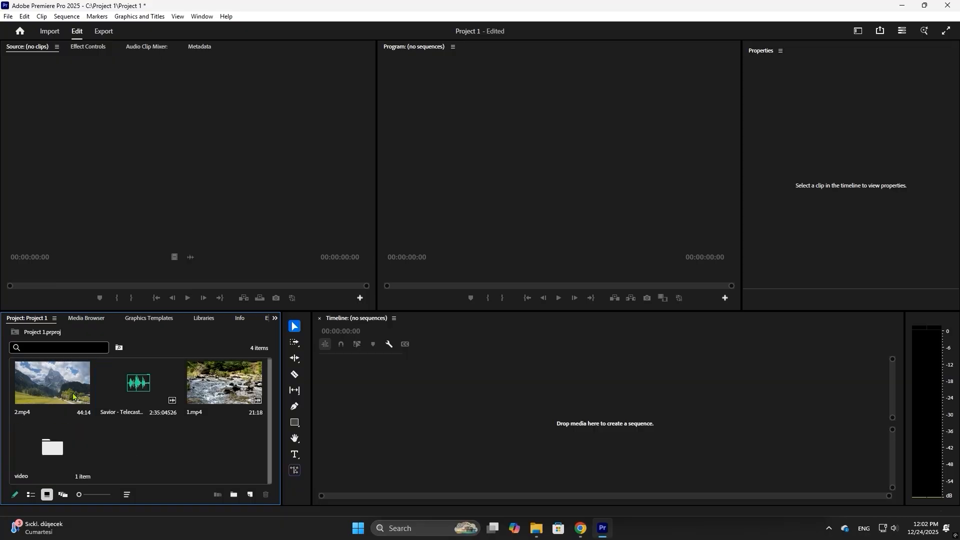
{"action": "left_click_drag", "start_coordinate": [70, 383], "coordinate": [94, 433]}
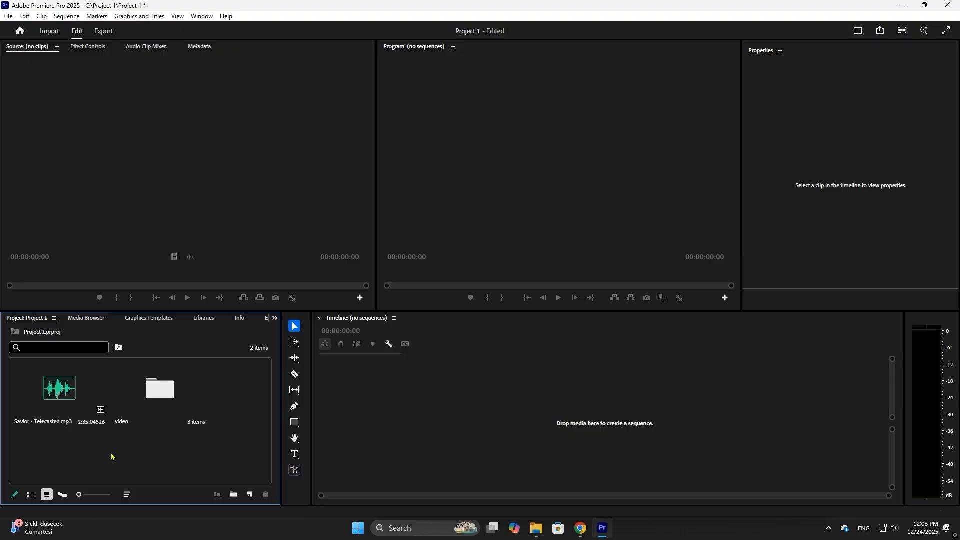
- Open the video bin to view its clips, and return to the main project contents
{"action": "double_click", "coordinate": [166, 391]}
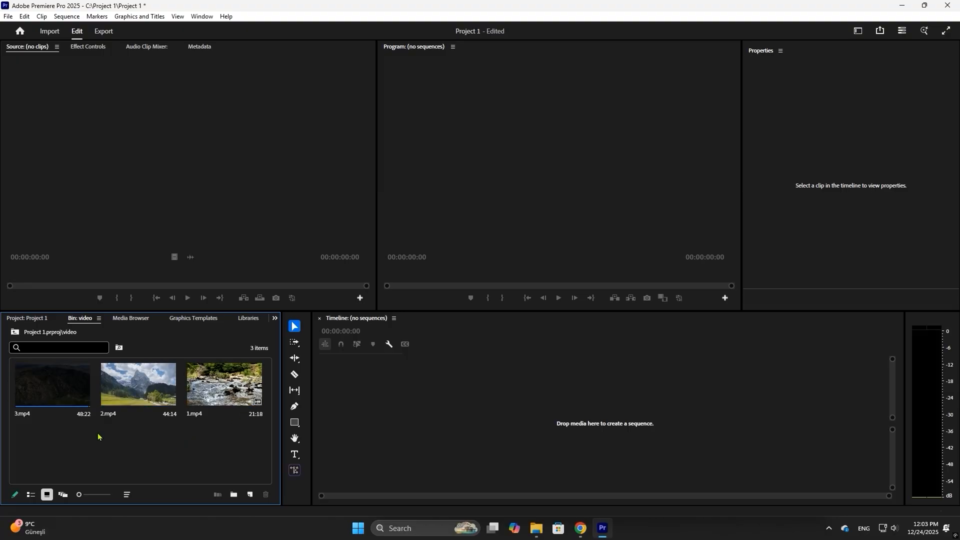
{"action": "left_click", "coordinate": [33, 320]}
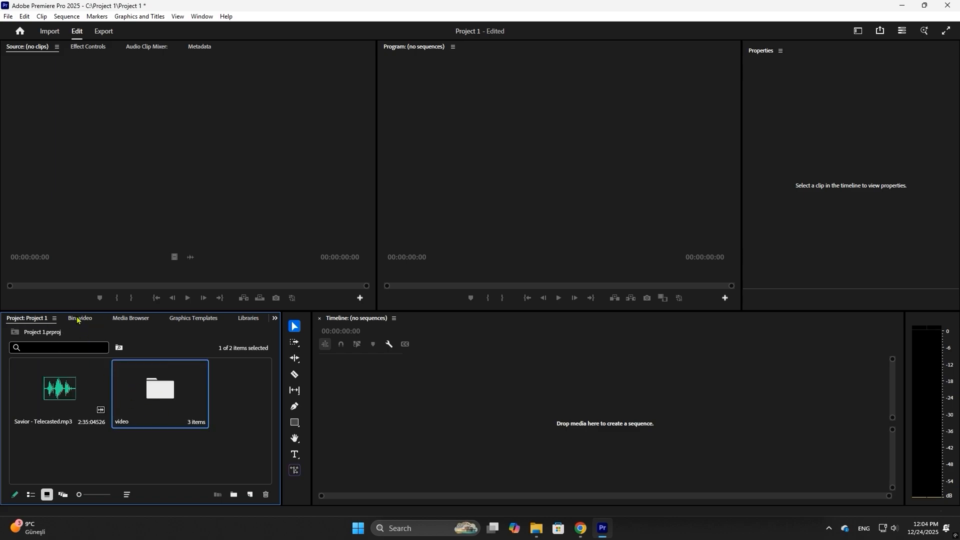
- Close the video bin's panel, then reopen the bin from the project contents and return to the main project contents
{"action": "left_click", "coordinate": [76, 320]}
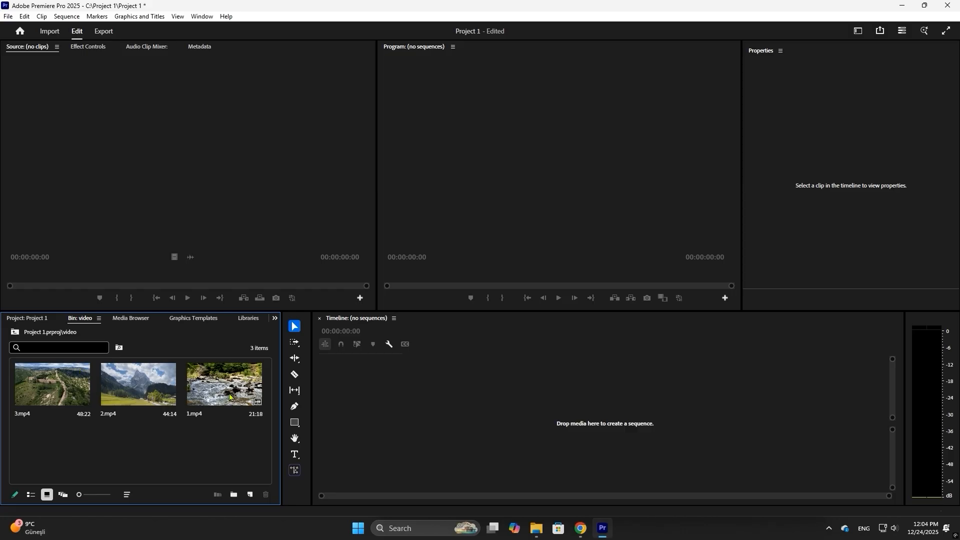
{"action": "left_click", "coordinate": [99, 319]}
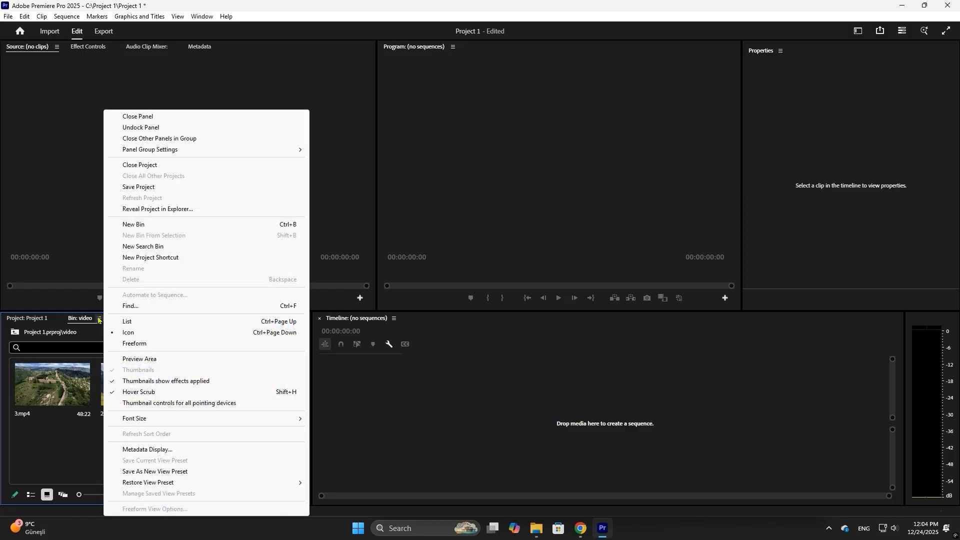
{"action": "left_click", "coordinate": [143, 117]}
{"action": "left_click", "coordinate": [34, 320]}
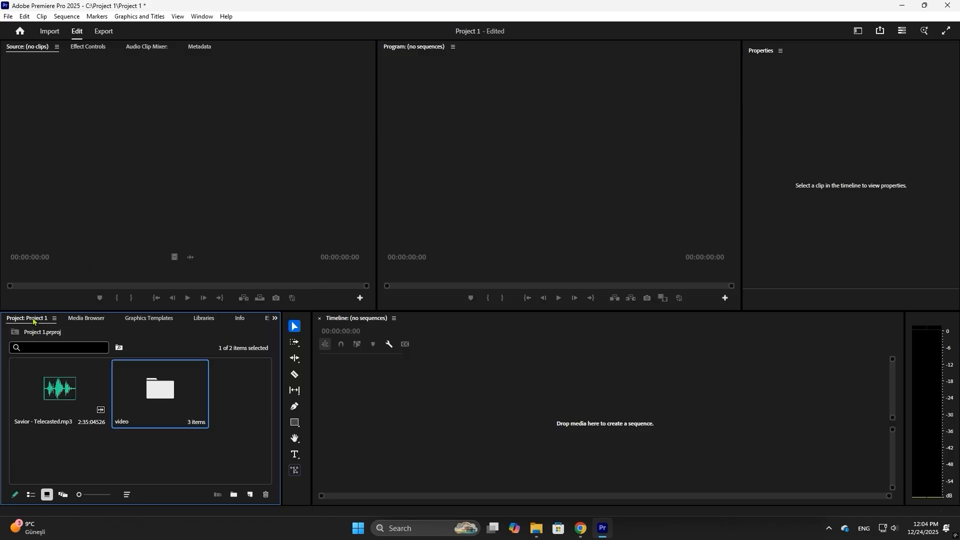
{"action": "double_click", "coordinate": [160, 388]}
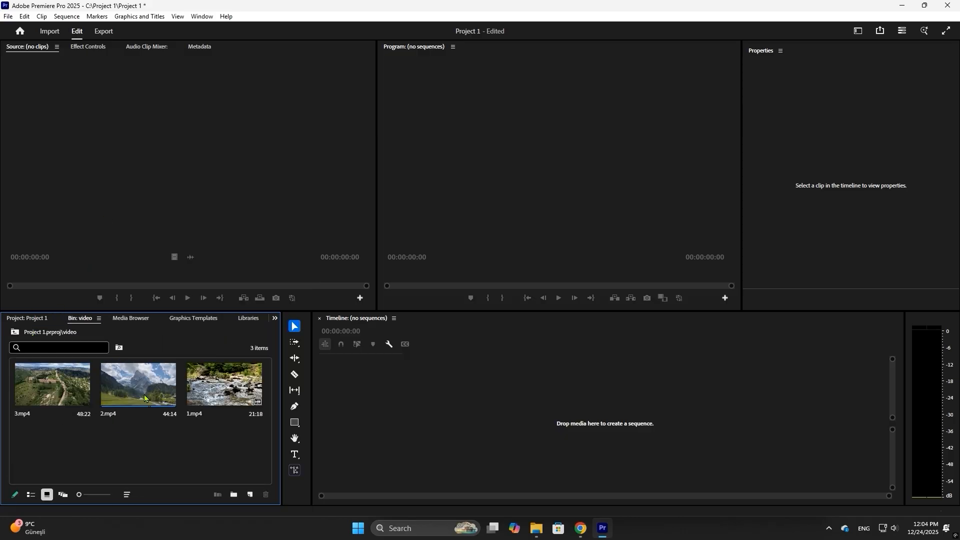
{"action": "left_click", "coordinate": [36, 320]}
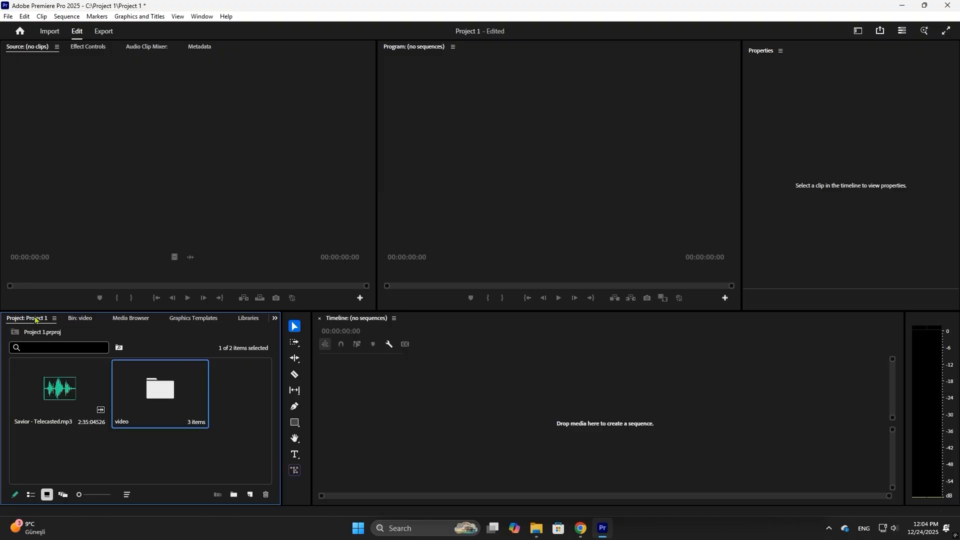
- Import the Photoshop file "file 1" with Merge All Layers, and delete the imported item from the project
{"action": "double_click", "coordinate": [238, 393]}
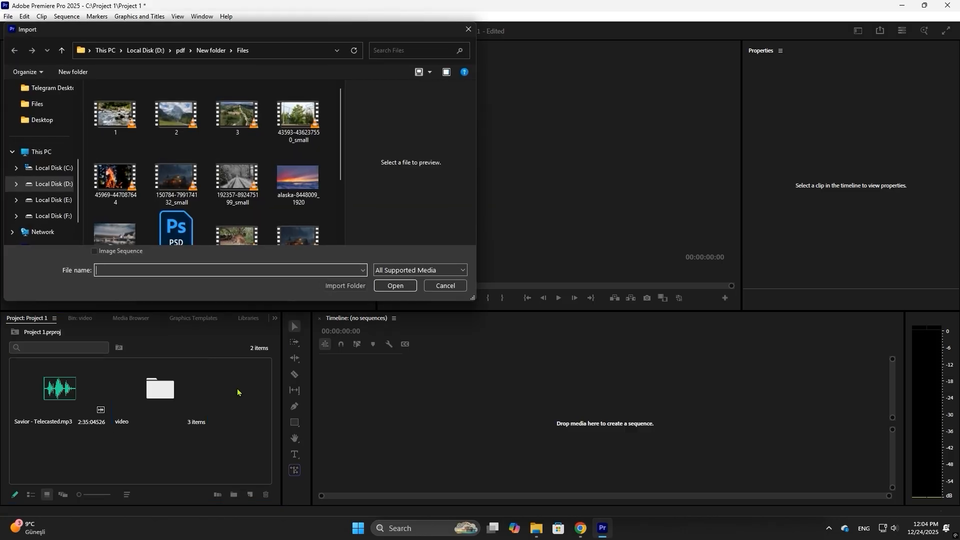
{"action": "scroll", "coordinate": [235, 194], "scroll_direction": "down", "scroll_amount": 2}
{"action": "scroll", "coordinate": [235, 194], "scroll_direction": "up", "scroll_amount": 2}
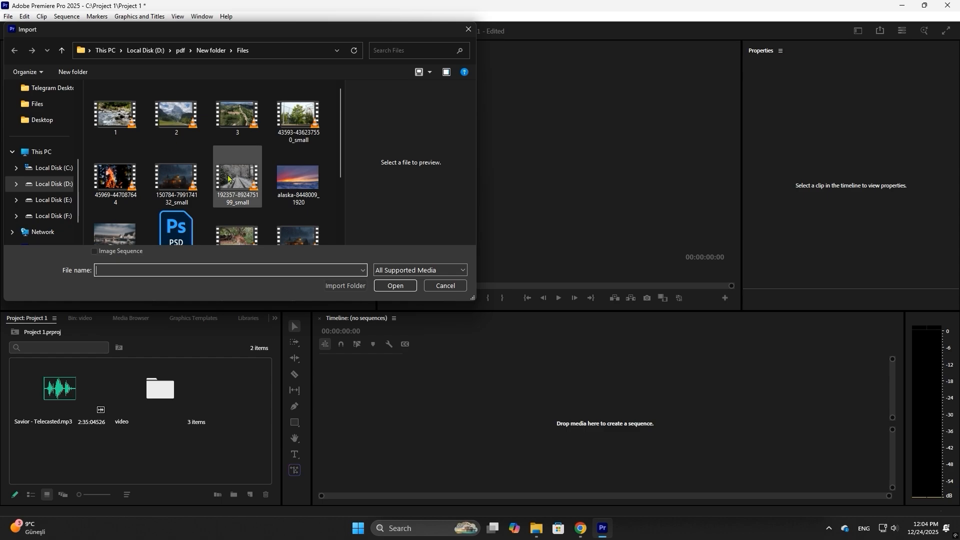
{"action": "left_click", "coordinate": [175, 230]}
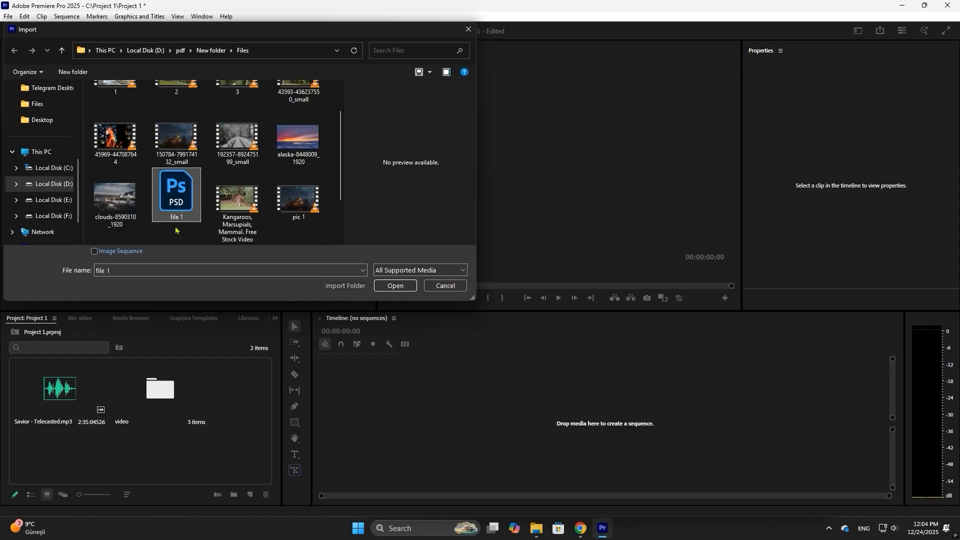
{"action": "left_click", "coordinate": [396, 285]}
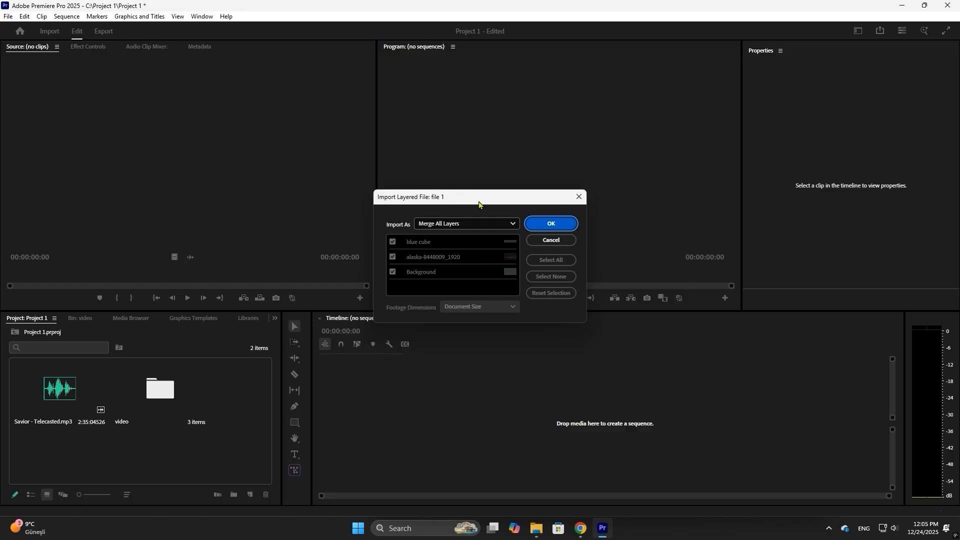
{"action": "left_click", "coordinate": [551, 224]}
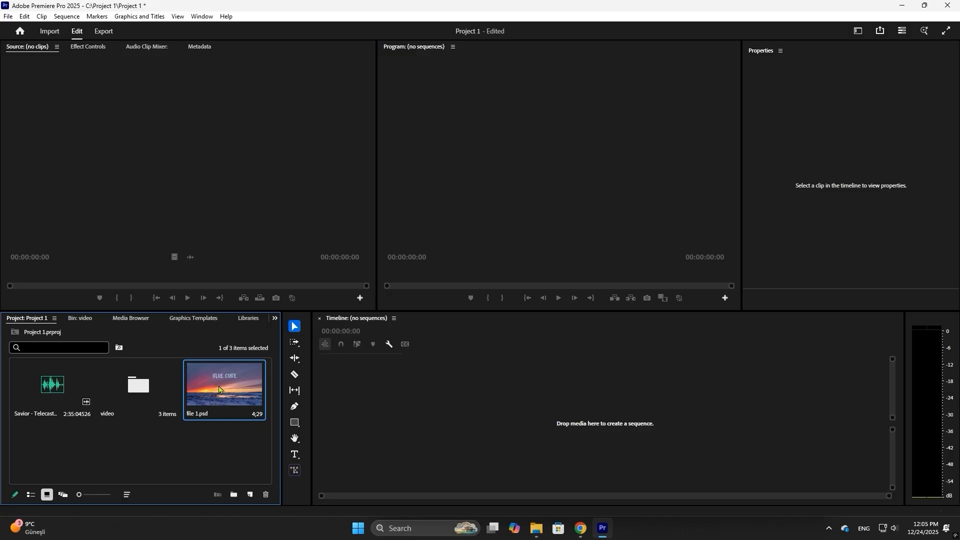
{"action": "key", "text": "Delete"}
- Start importing the Photoshop file "file 1" as Merged Layers, with the blue cube layer excluded
{"action": "double_click", "coordinate": [244, 397]}
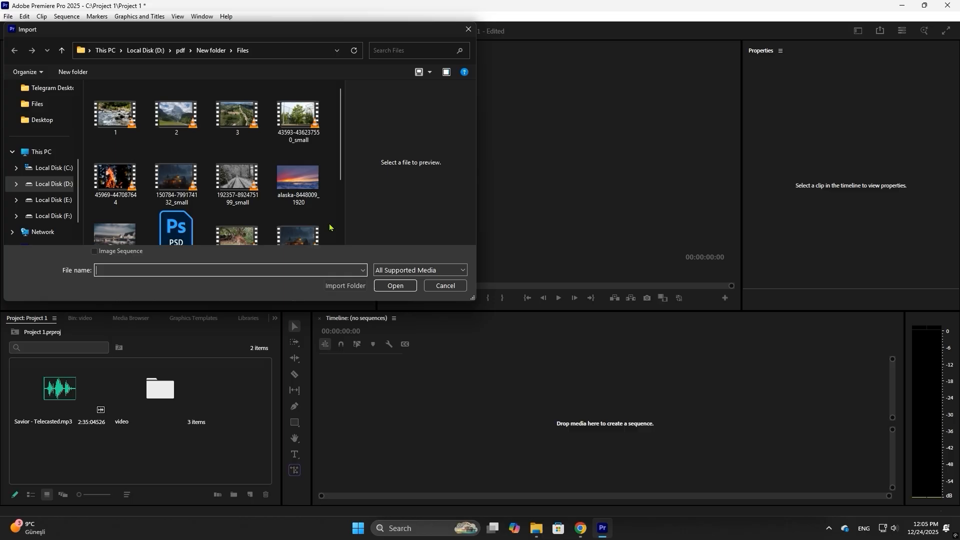
{"action": "left_click", "coordinate": [179, 228]}
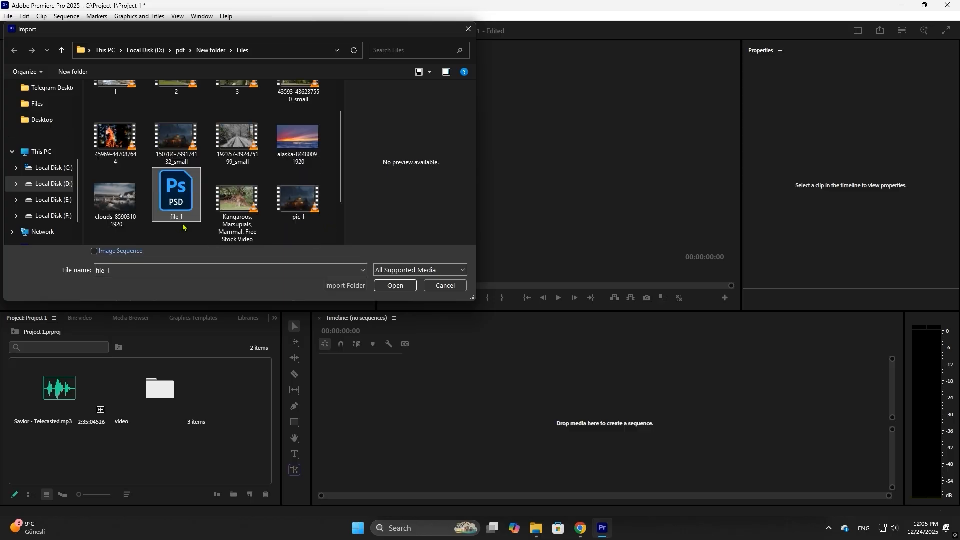
{"action": "left_click", "coordinate": [396, 286]}
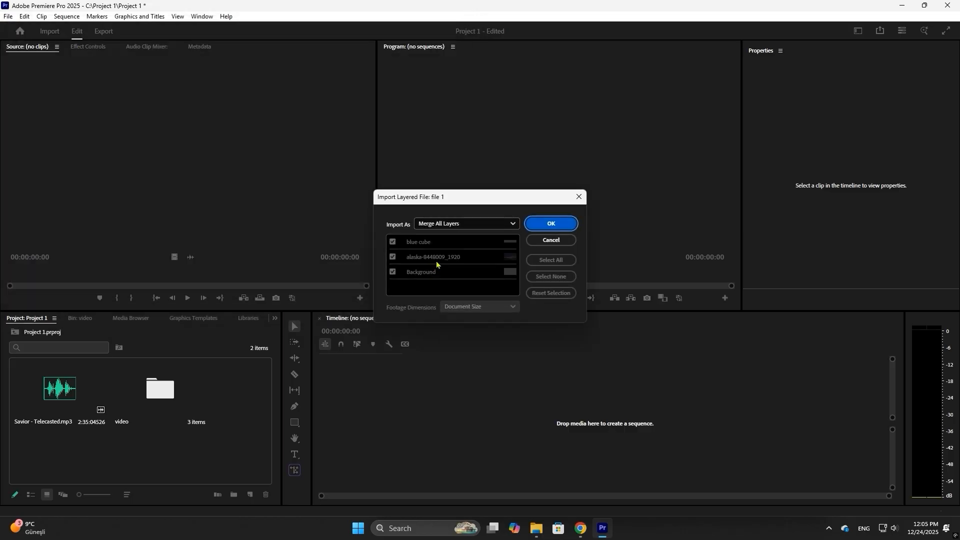
{"action": "left_click", "coordinate": [481, 226]}
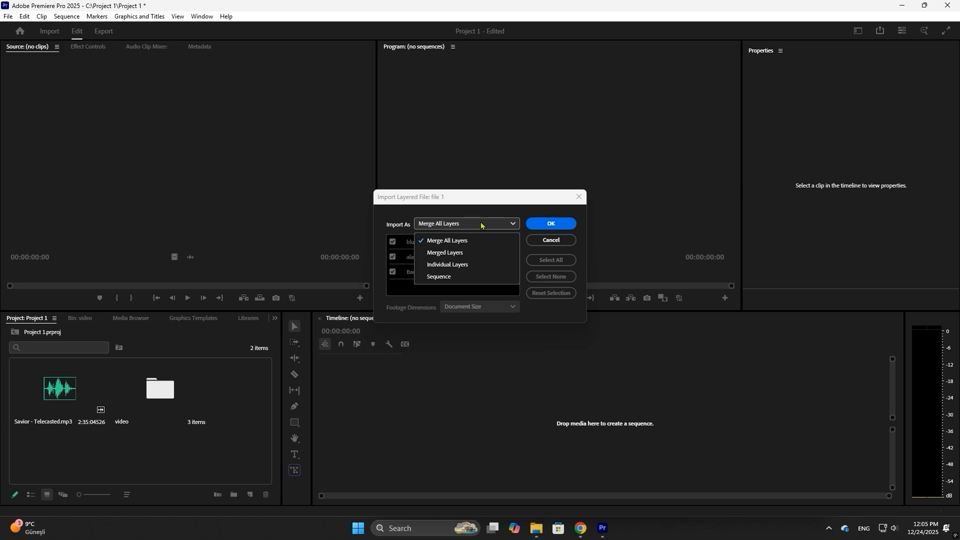
{"action": "left_click", "coordinate": [462, 253]}
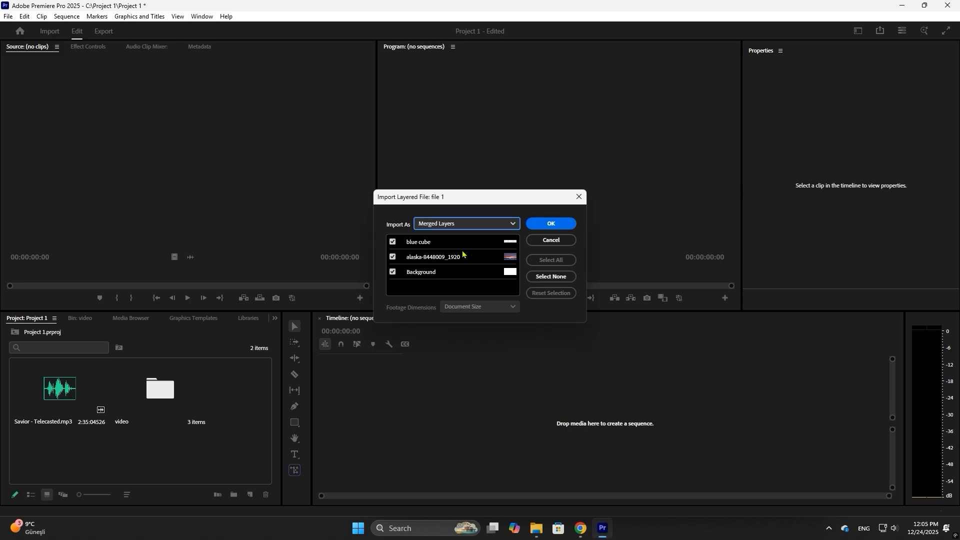
{"action": "left_click", "coordinate": [393, 242]}
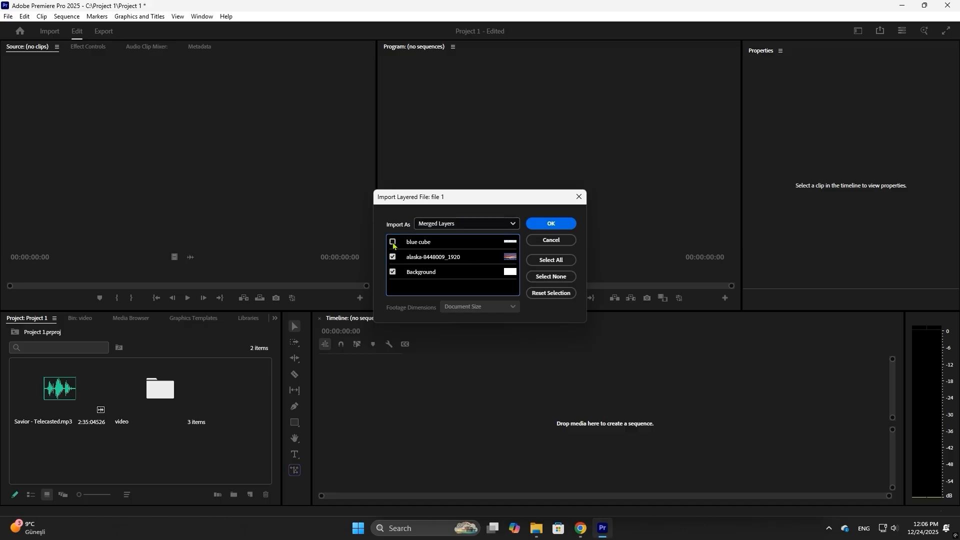
{"action": "left_click", "coordinate": [393, 242]}
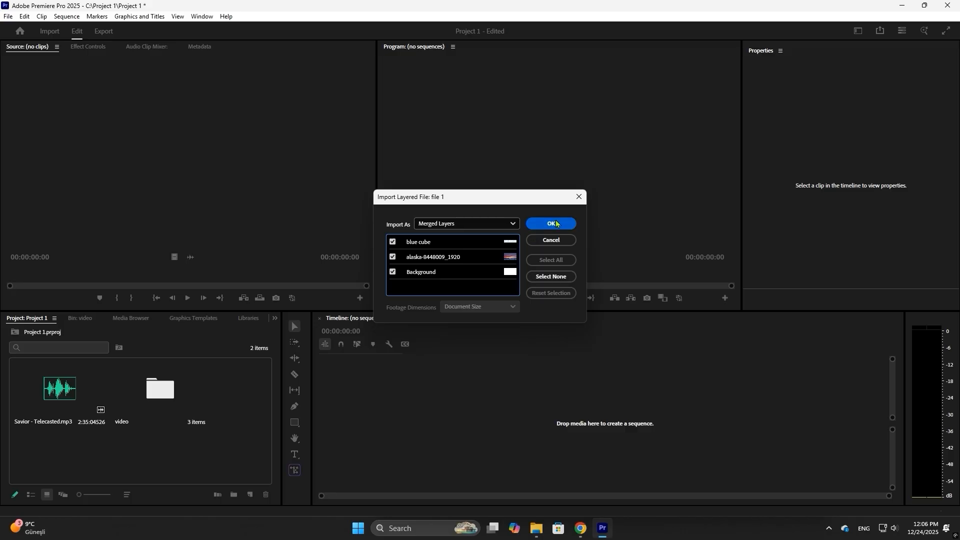
{"action": "left_click", "coordinate": [392, 242]}
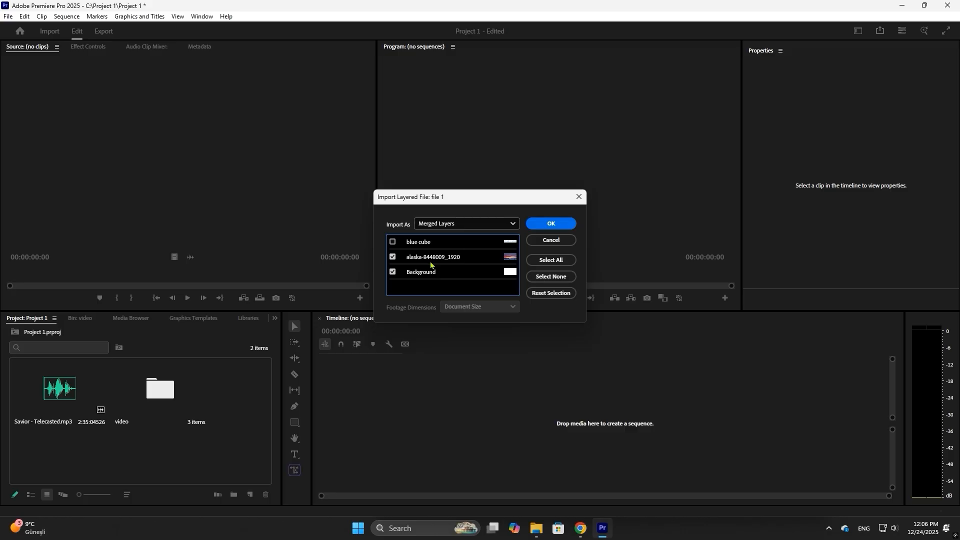
- Change the import mode to Individual Layers, include the blue cube layer again, and import the file
{"action": "left_click", "coordinate": [468, 223]}
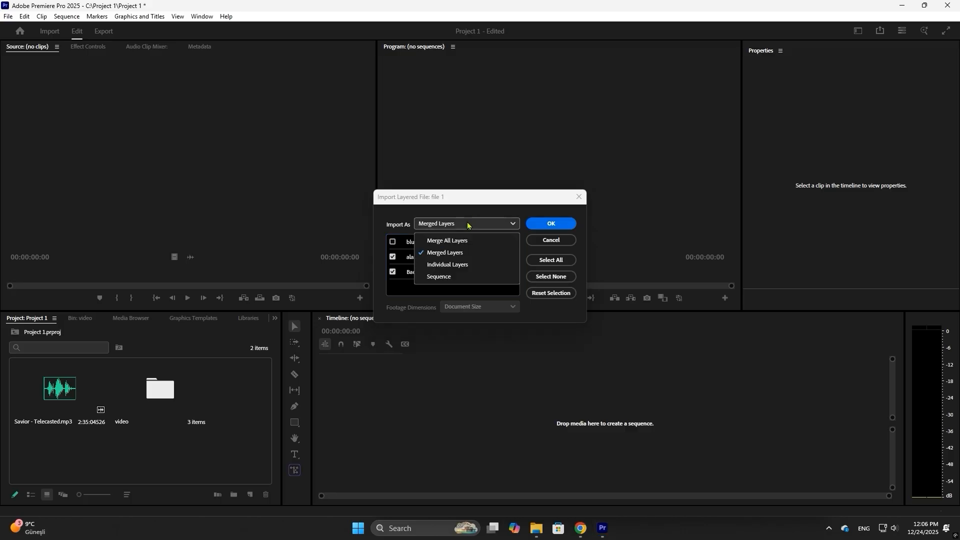
{"action": "left_click", "coordinate": [466, 265]}
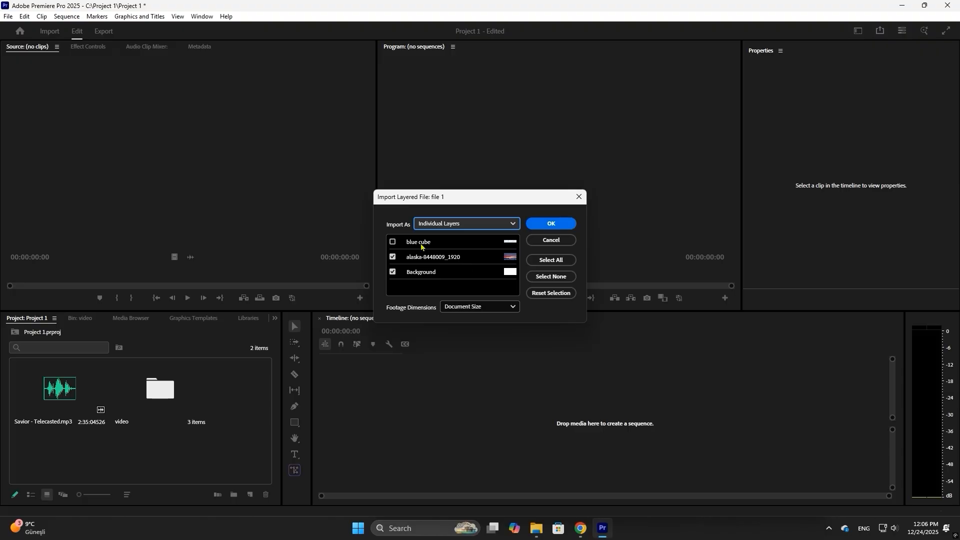
{"action": "left_click", "coordinate": [393, 242]}
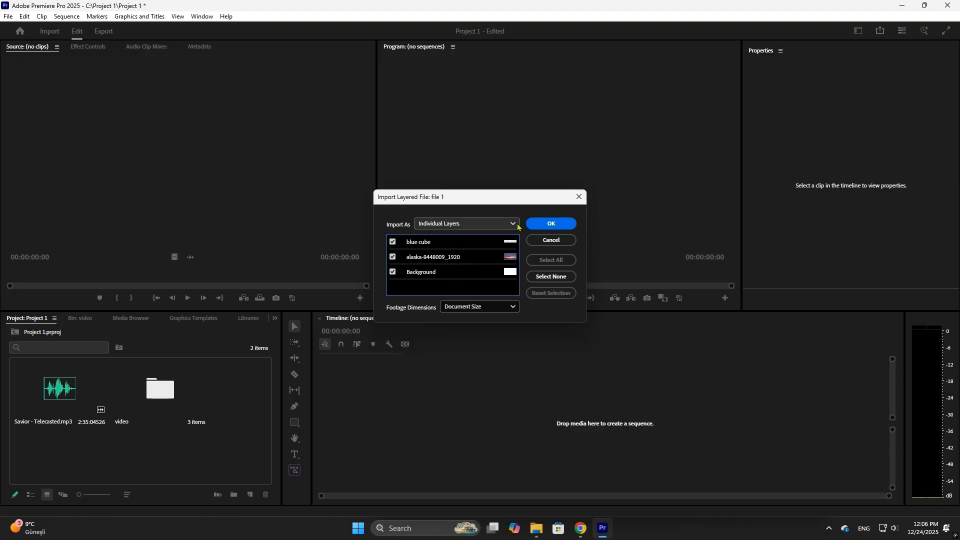
{"action": "left_click", "coordinate": [551, 223]}
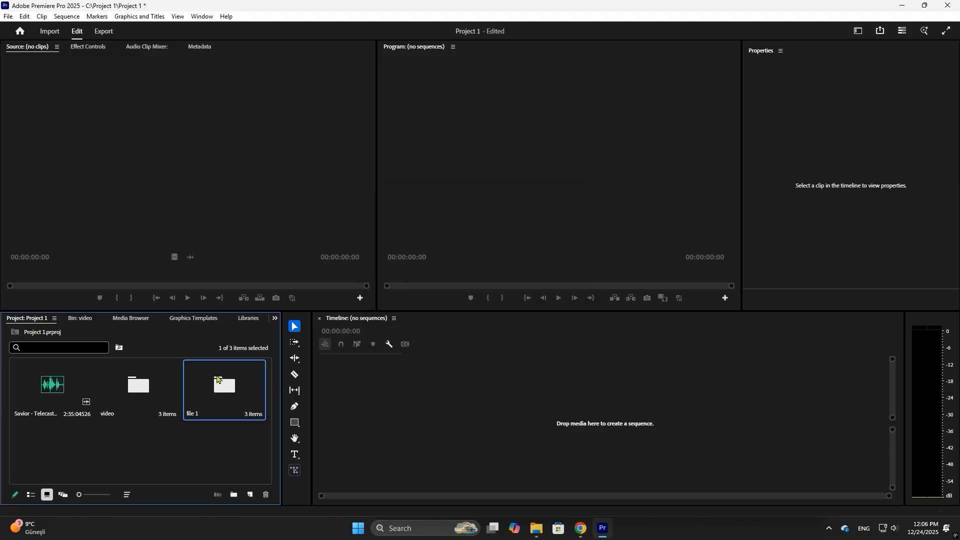
- View the separate layers inside the file 1 bin, and delete that bin from the project
{"action": "double_click", "coordinate": [226, 384]}
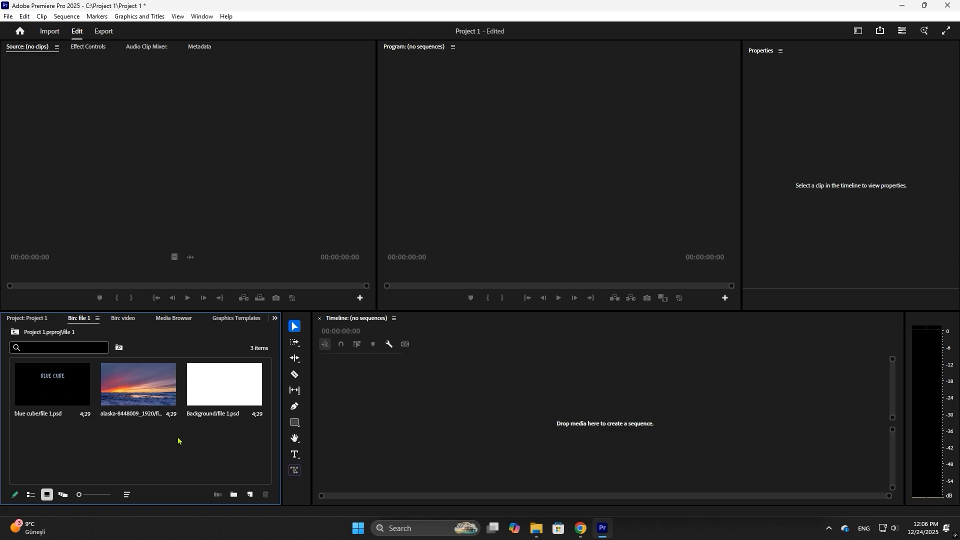
{"action": "left_click", "coordinate": [33, 321]}
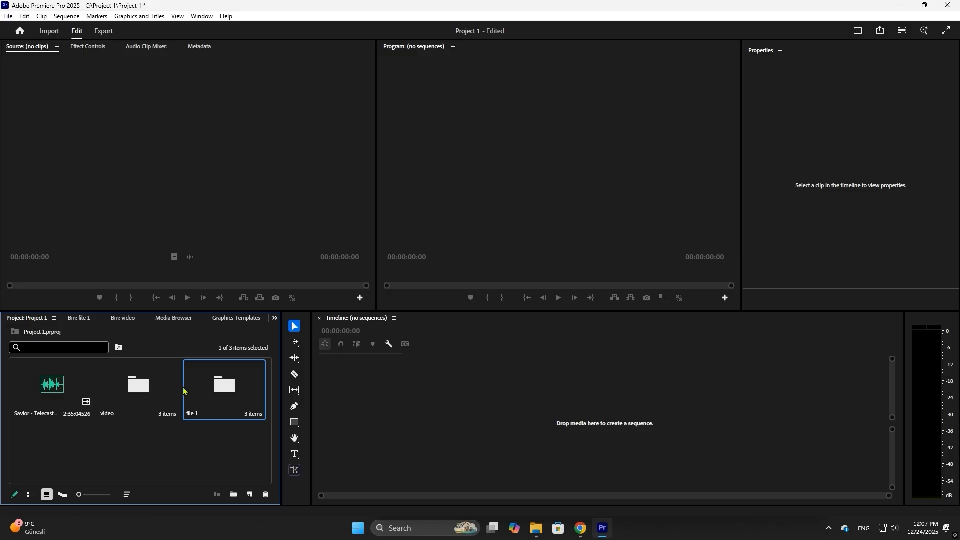
{"action": "key", "text": "Delete"}
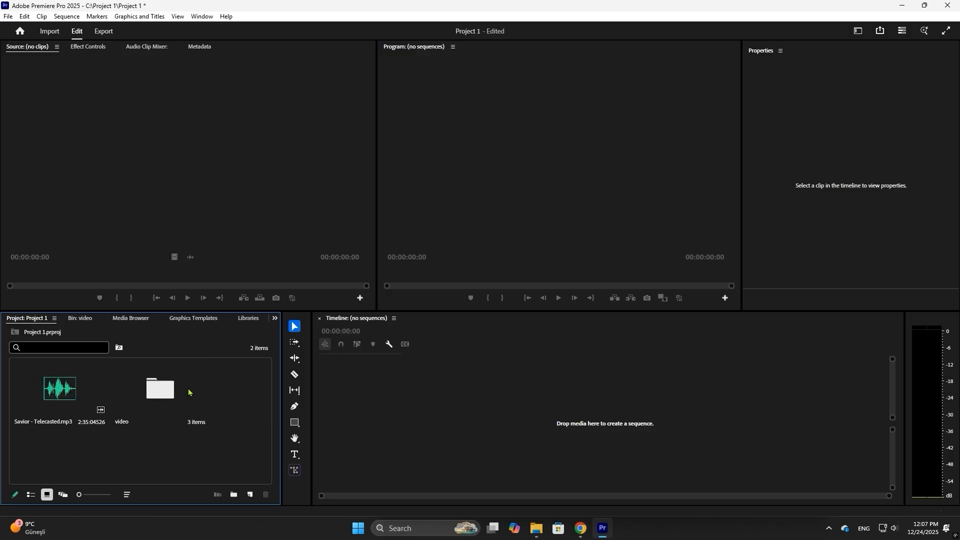
- Import the Photoshop file "file 1" as a Sequence, with the blue cube layer excluded
{"action": "double_click", "coordinate": [242, 405]}
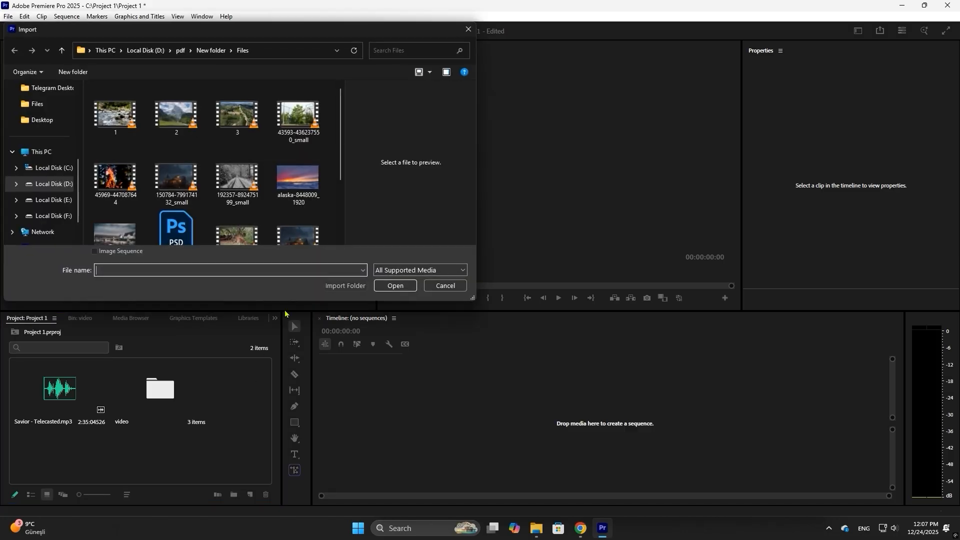
{"action": "double_click", "coordinate": [182, 229]}
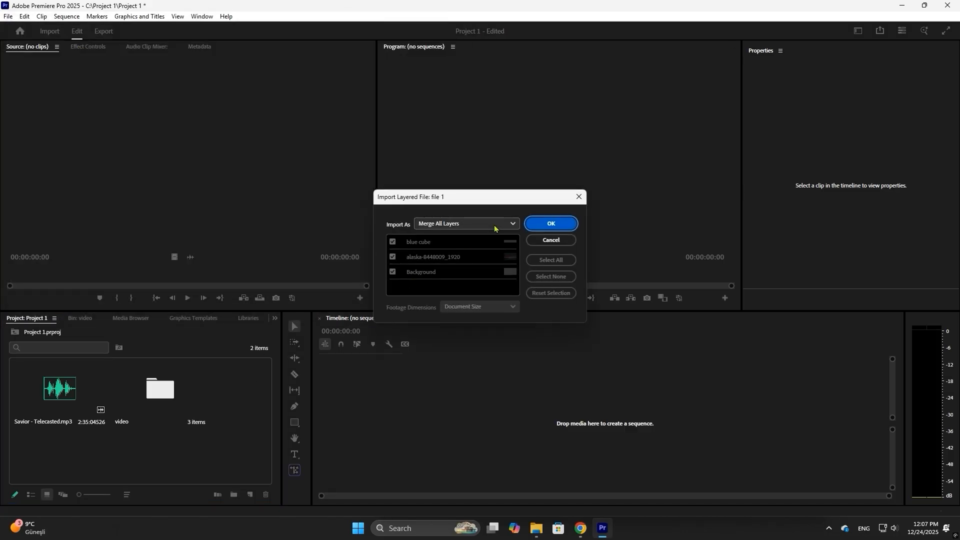
{"action": "left_click", "coordinate": [495, 229]}
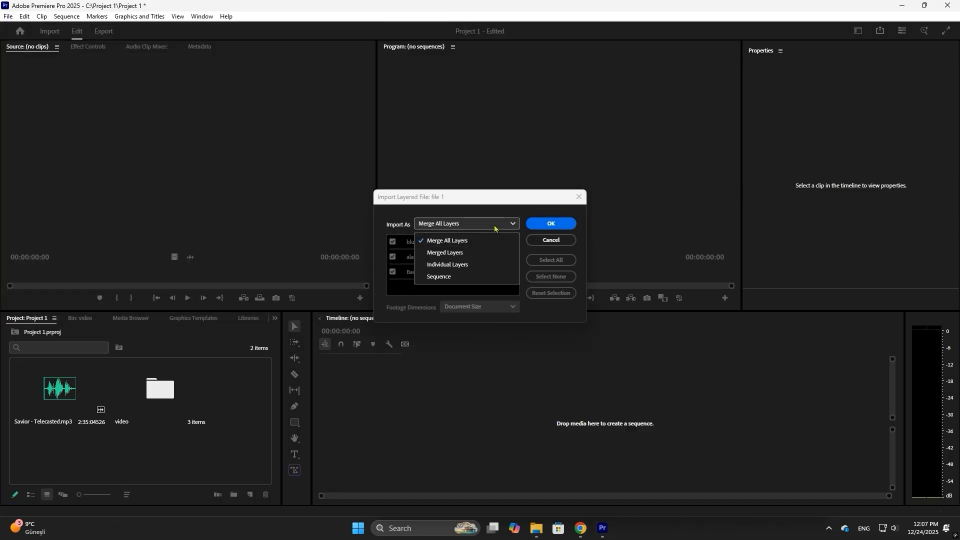
{"action": "left_click", "coordinate": [456, 278]}
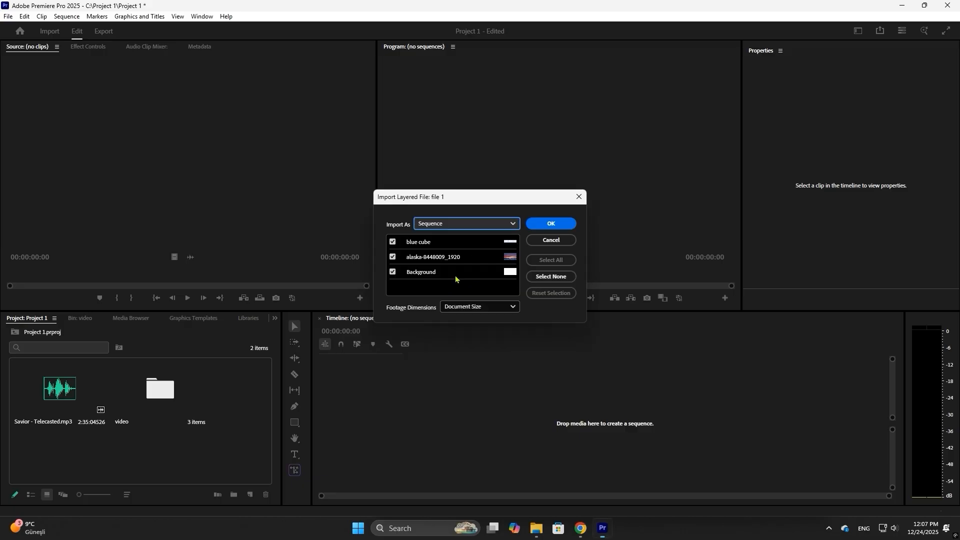
{"action": "left_click", "coordinate": [393, 243]}
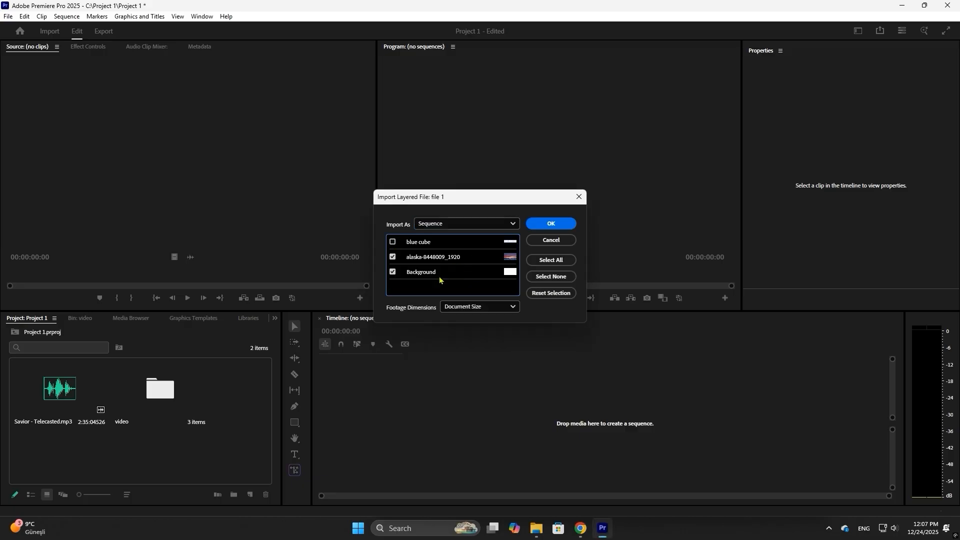
{"action": "key", "text": "Return"}
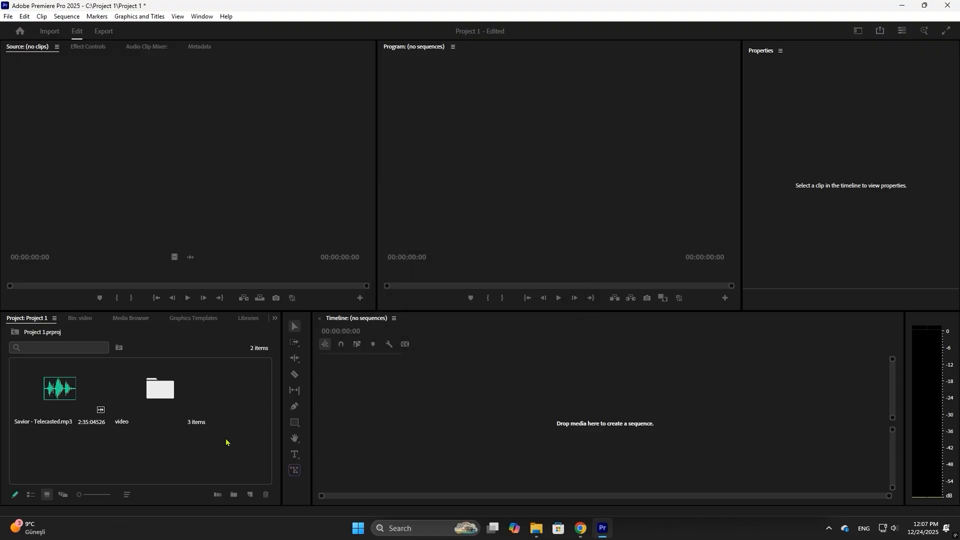
- Open the file 1 bin to view its contents, and close the file 1 and video bin panels
{"action": "double_click", "coordinate": [223, 385]}
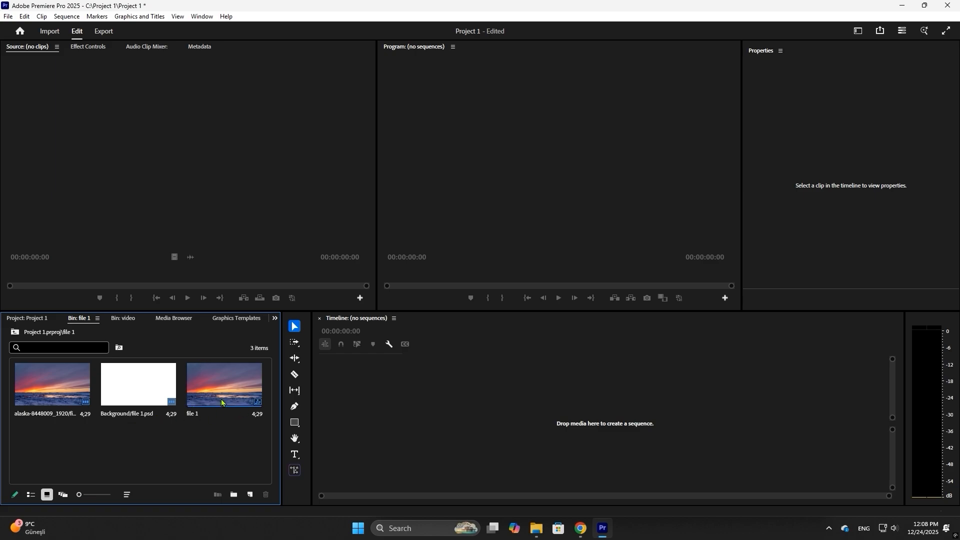
{"action": "left_click", "coordinate": [97, 319]}
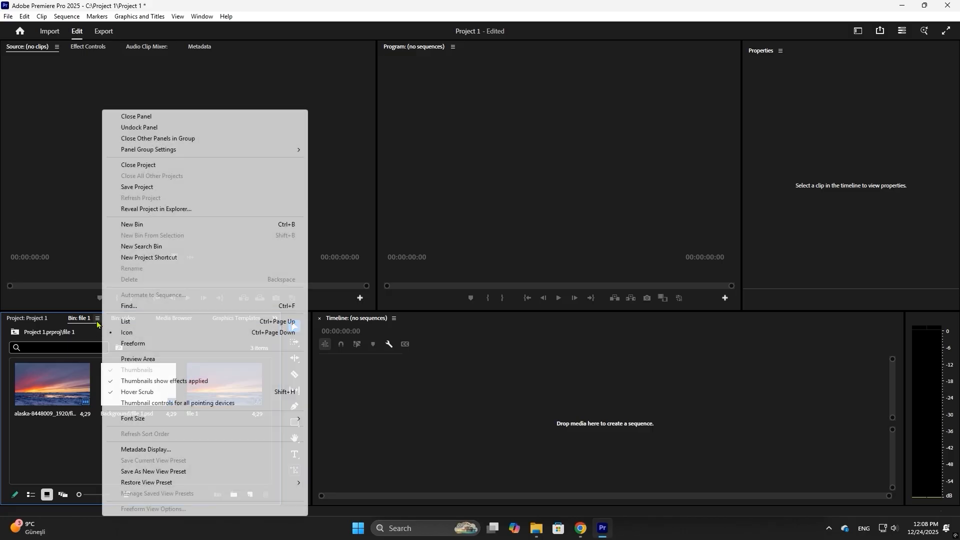
{"action": "left_click", "coordinate": [148, 116]}
{"action": "left_click", "coordinate": [98, 319]}
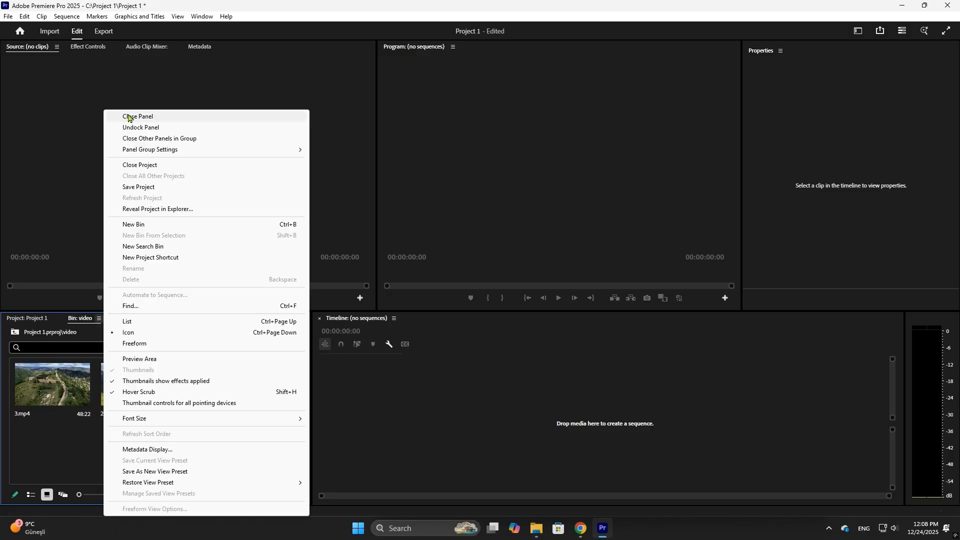
{"action": "left_click", "coordinate": [133, 116]}
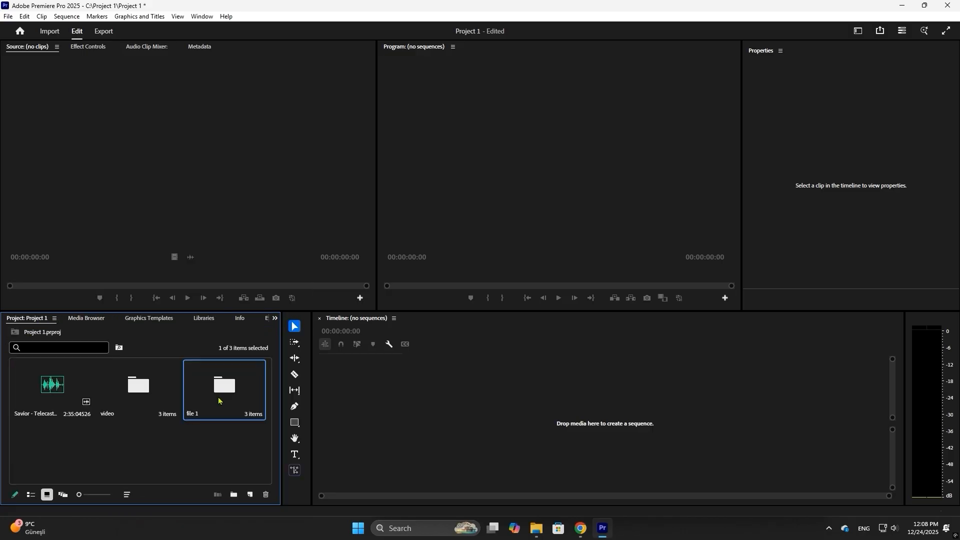
- Delete the file 1 bin from the project
{"action": "key", "text": "Delete"}
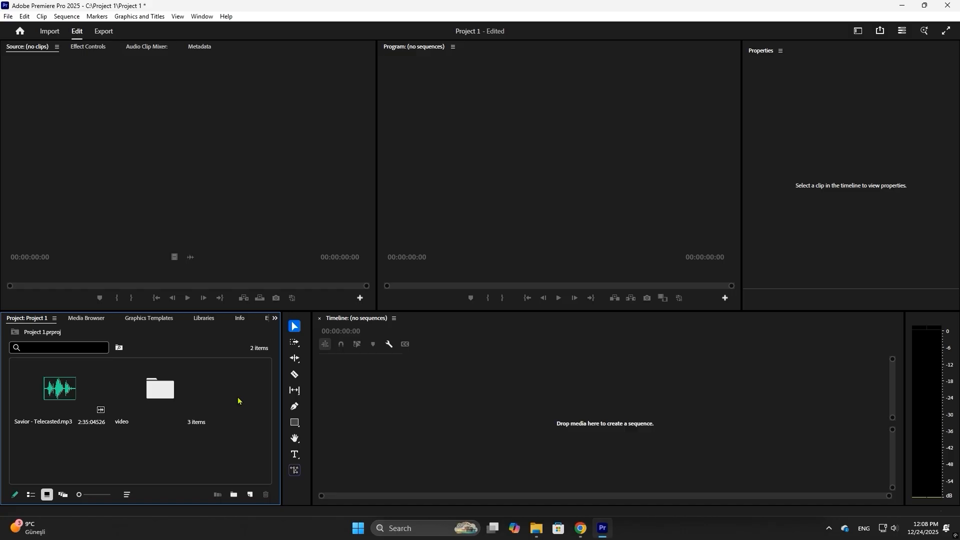
- Start importing the Photoshop file "file 1" again, with Sequence as the import mode
{"action": "double_click", "coordinate": [240, 401]}
{"action": "left_click", "coordinate": [180, 221]}
{"action": "left_click", "coordinate": [398, 286]}
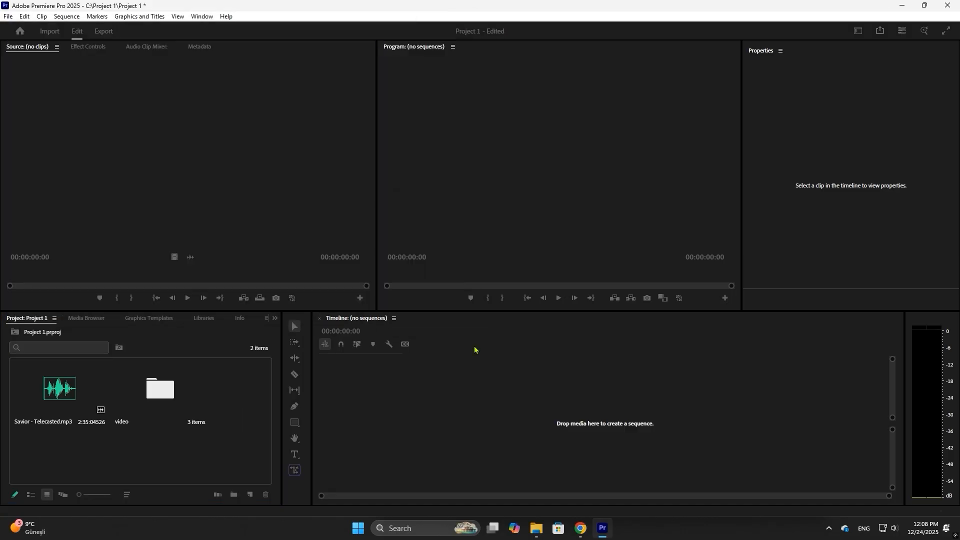
{"action": "left_click", "coordinate": [470, 224]}
{"action": "left_click", "coordinate": [472, 278]}
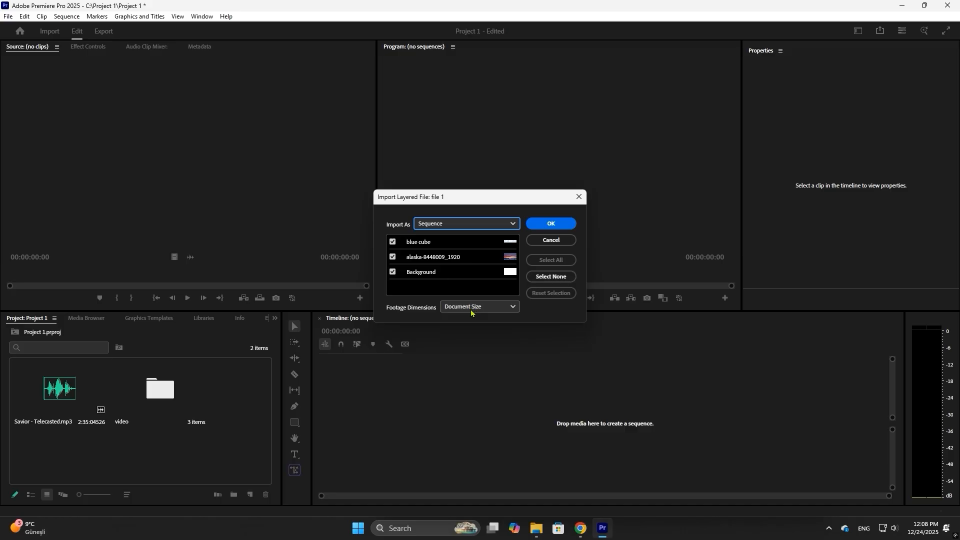
- Try Layer Size as the footage dimensions, switch back to Document Size, and cancel the layered file import
{"action": "left_click", "coordinate": [483, 308]}
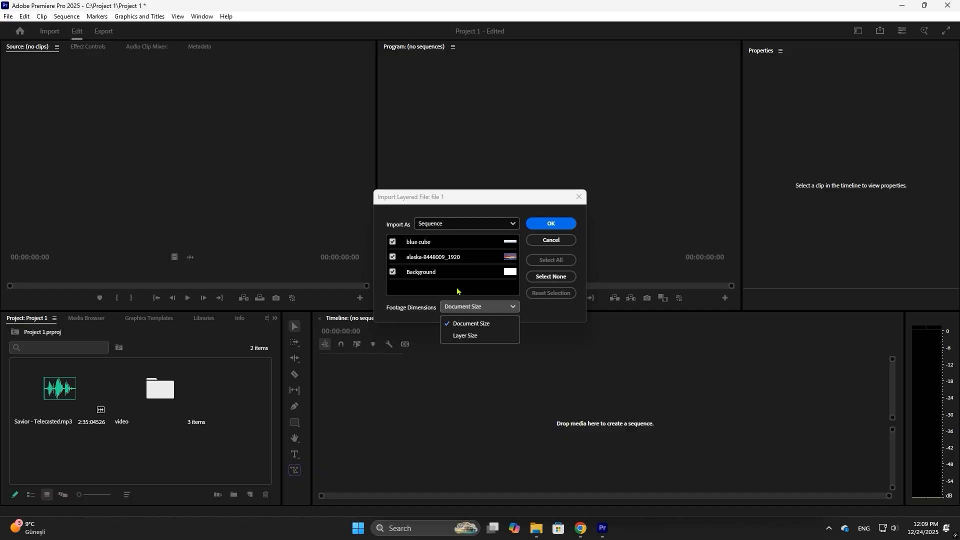
{"action": "left_click", "coordinate": [482, 336]}
{"action": "left_click", "coordinate": [484, 307]}
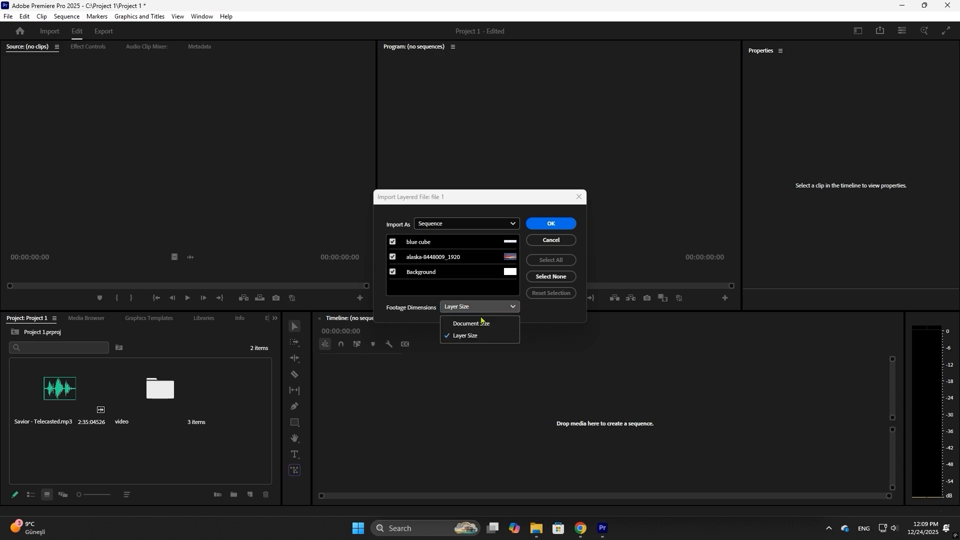
{"action": "left_click", "coordinate": [483, 323]}
{"action": "left_click", "coordinate": [569, 241]}
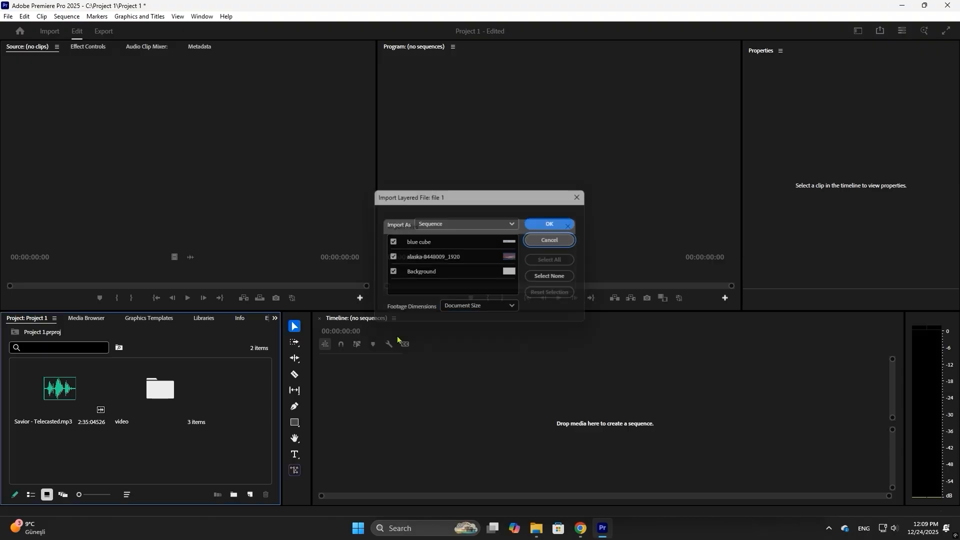